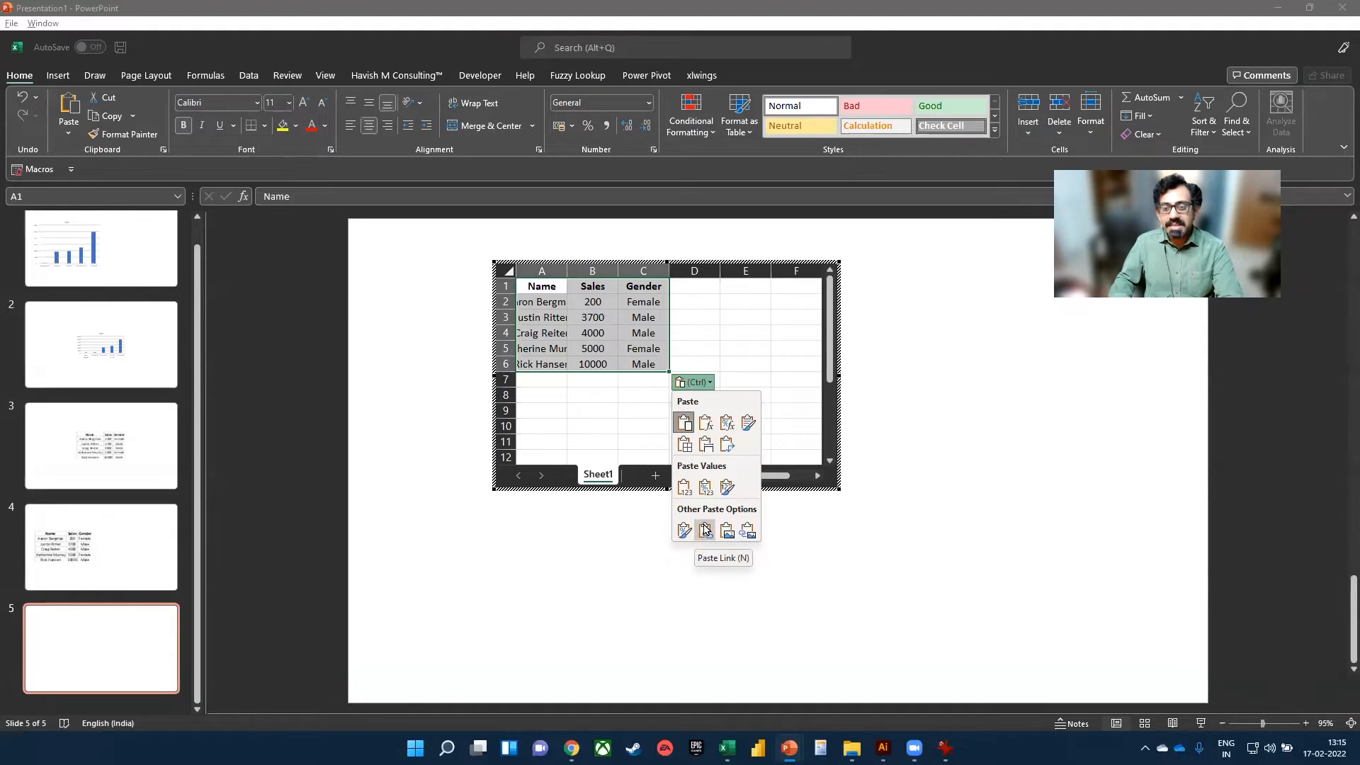
Step: Change the pasted table in the embedded worksheet to linked cells and widen columns A to C
click(705, 529)
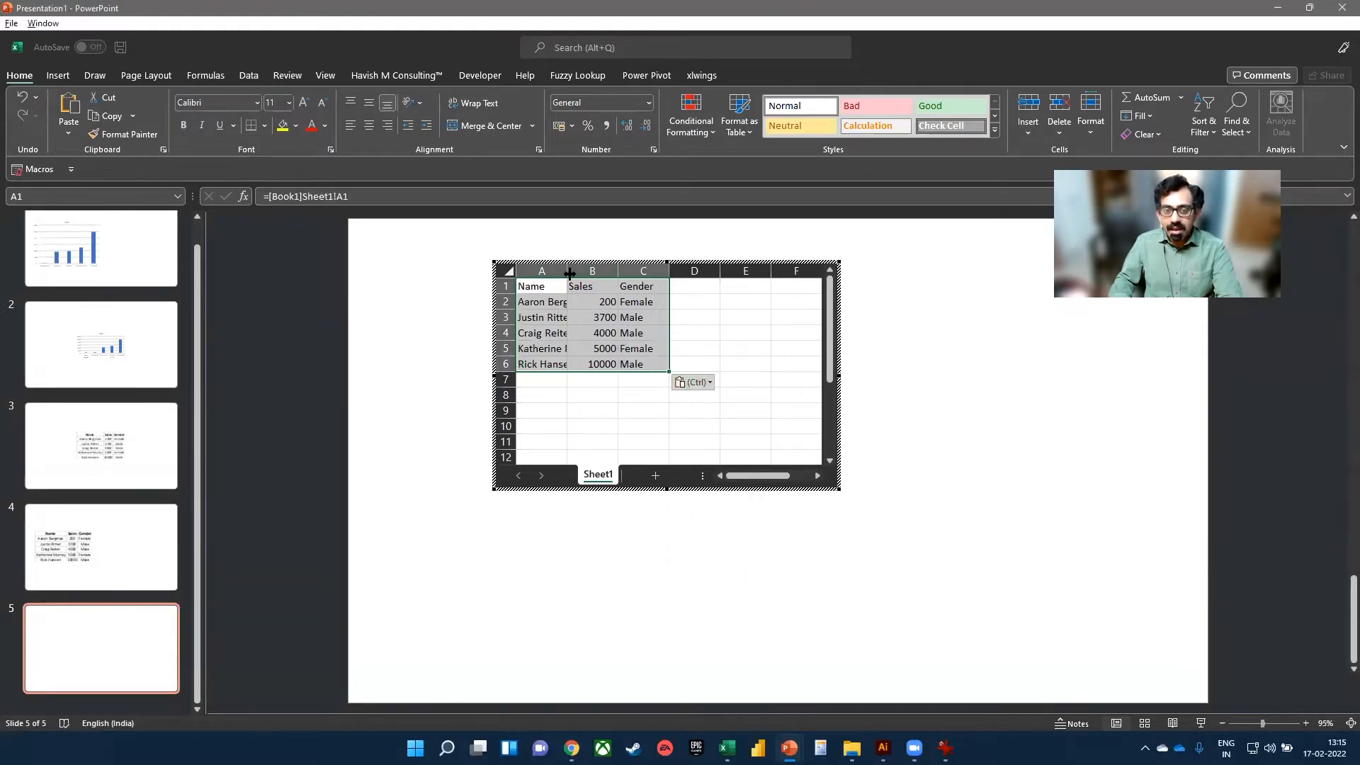
drag(570, 273, 747, 281)
click(694, 313)
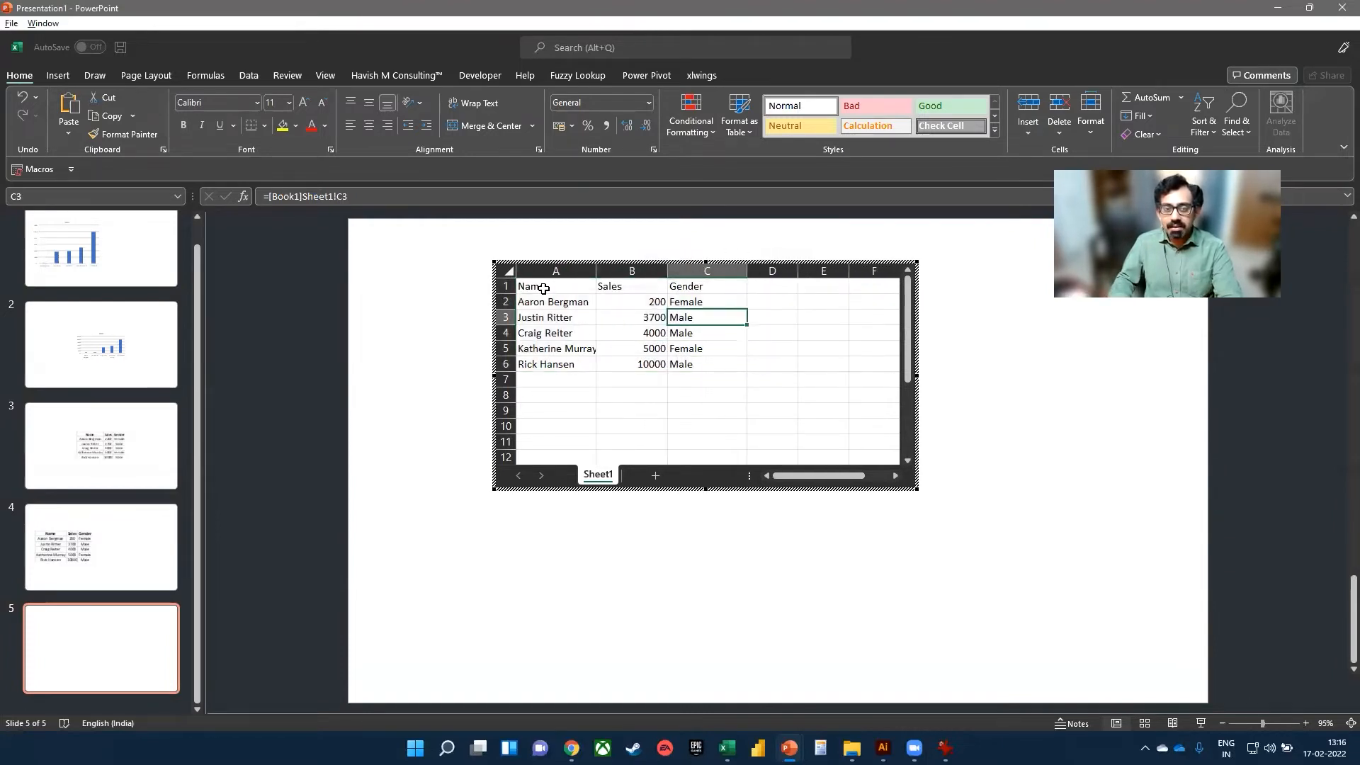
Step: Bold the header cells A1:C1 and centre cells A1:C7 both vertically and horizontally in the embedded worksheet
drag(543, 288, 673, 288)
key(ctrl+b)
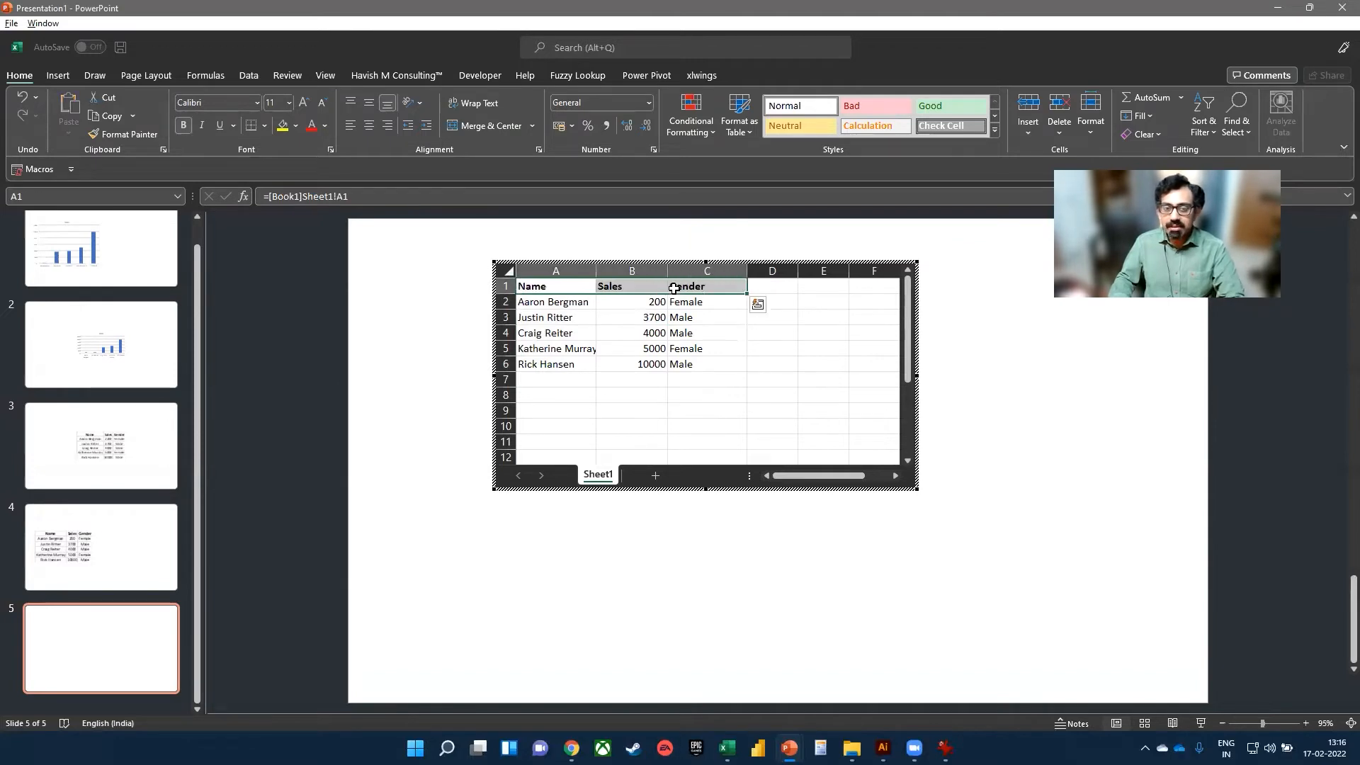
key(ctrl+shift+Down)
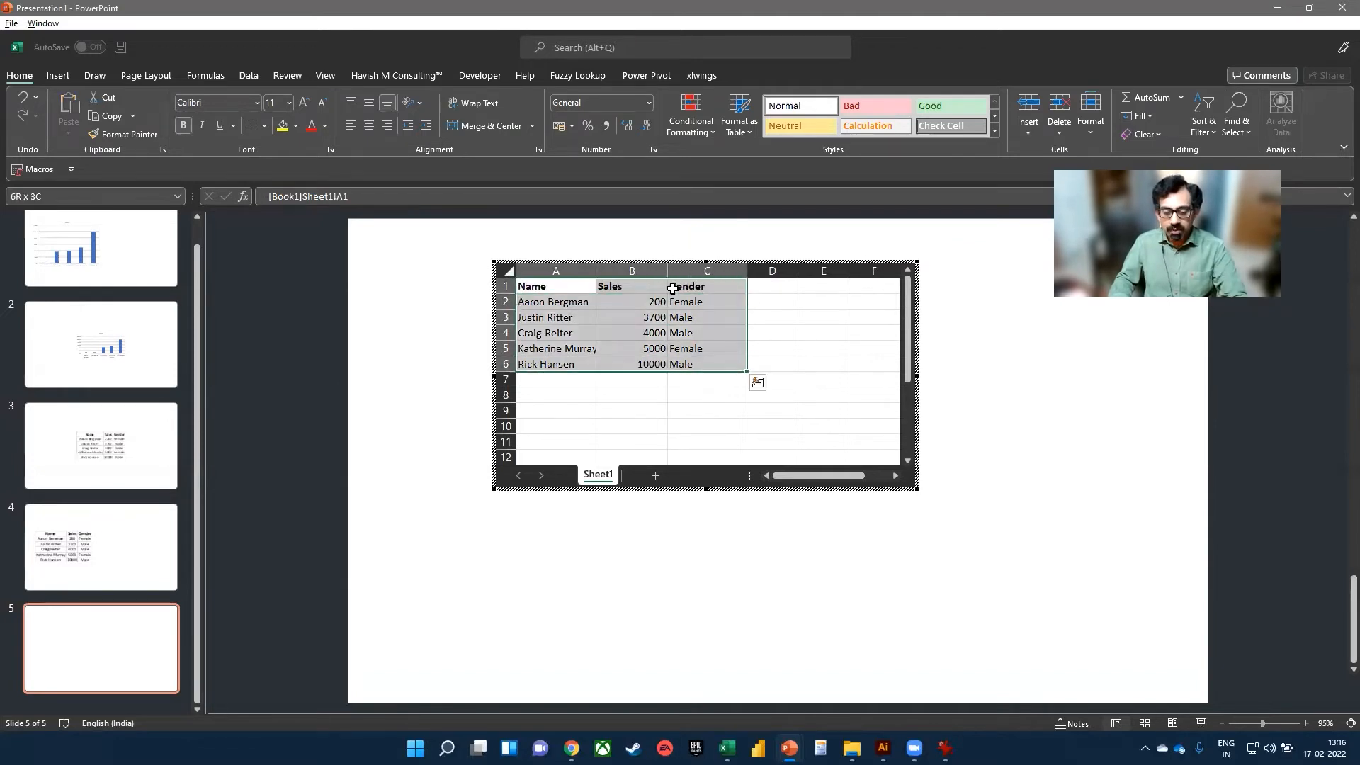
key(shift+Down)
click(691, 124)
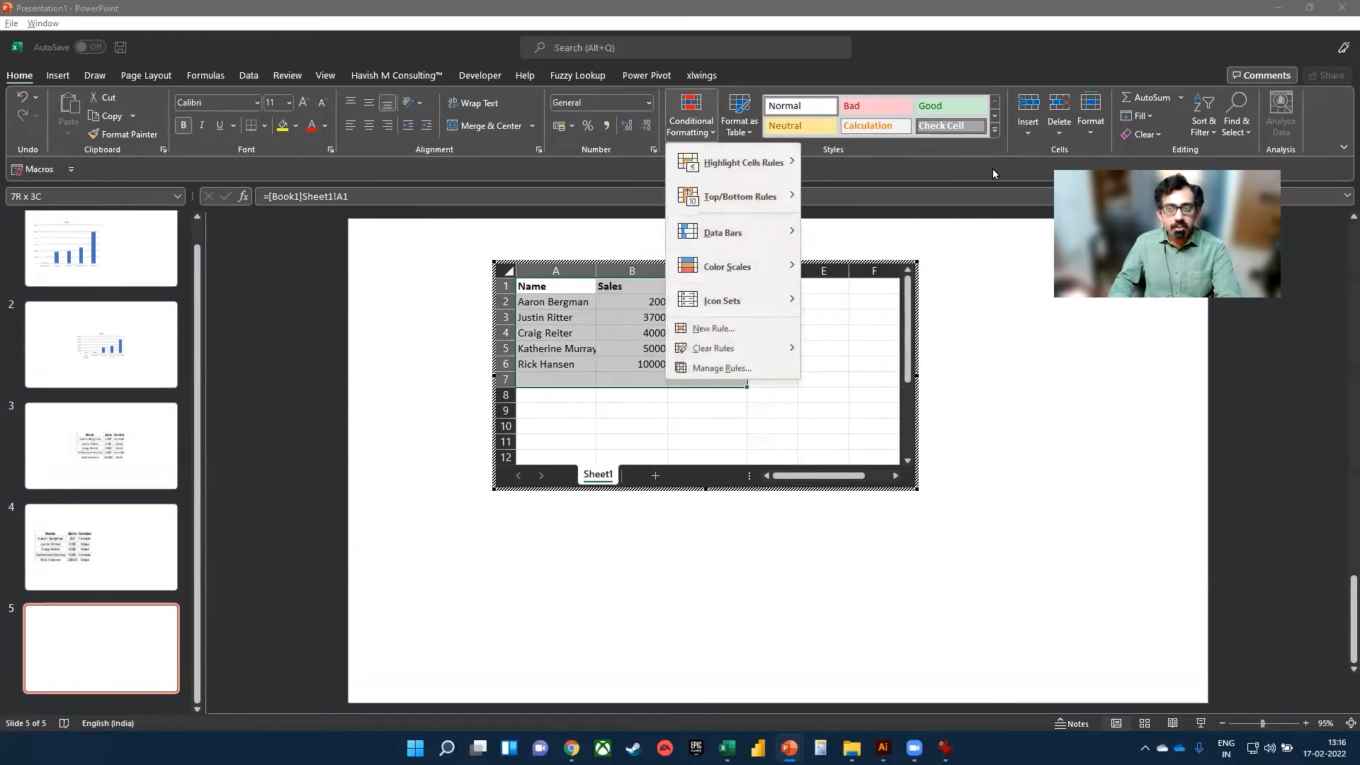
click(1083, 134)
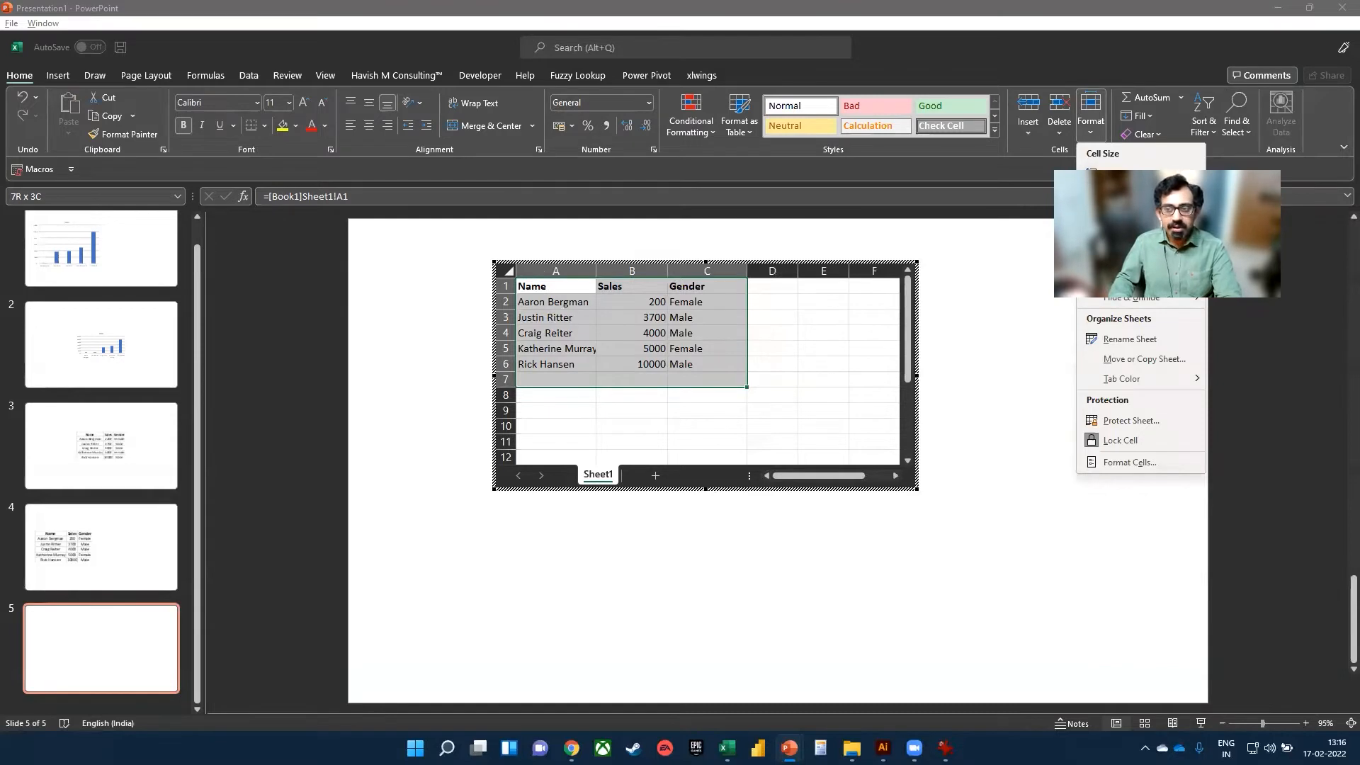
click(646, 347)
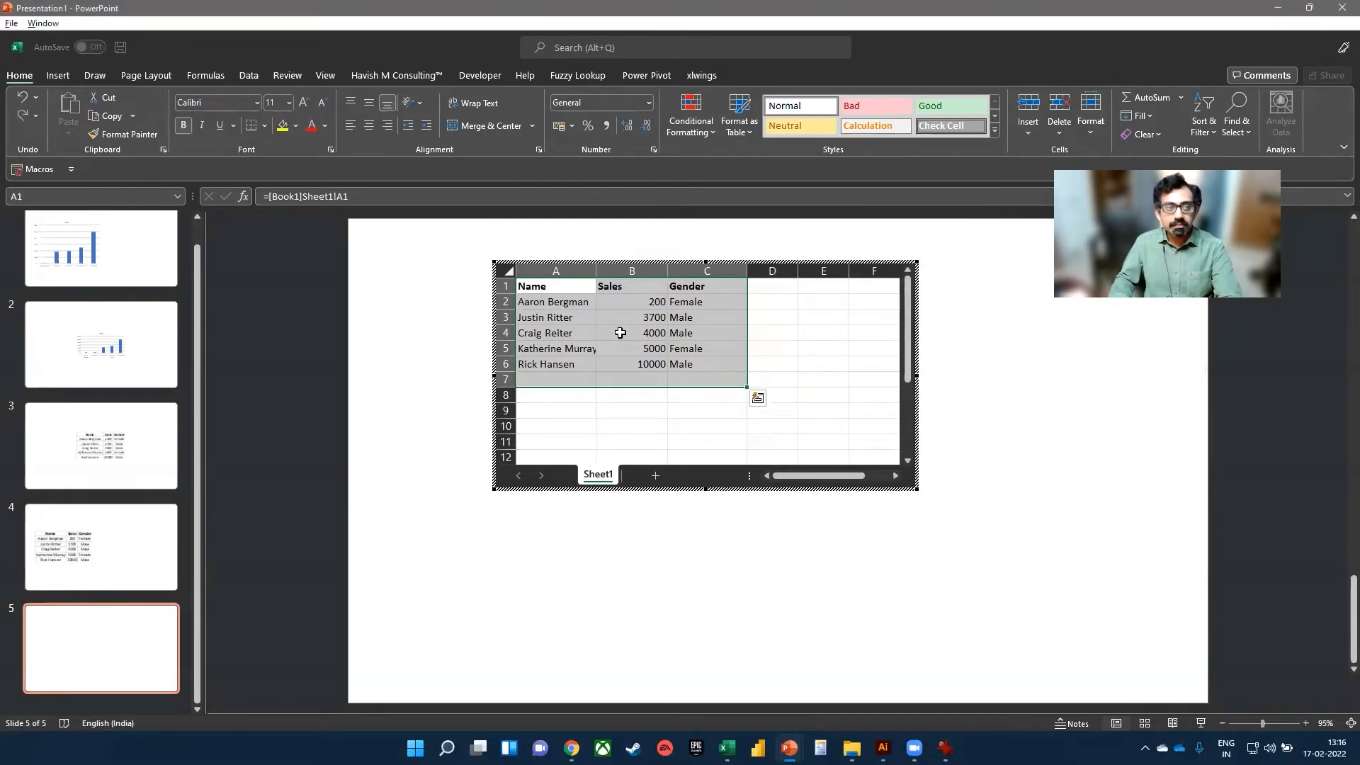
click(371, 99)
click(369, 125)
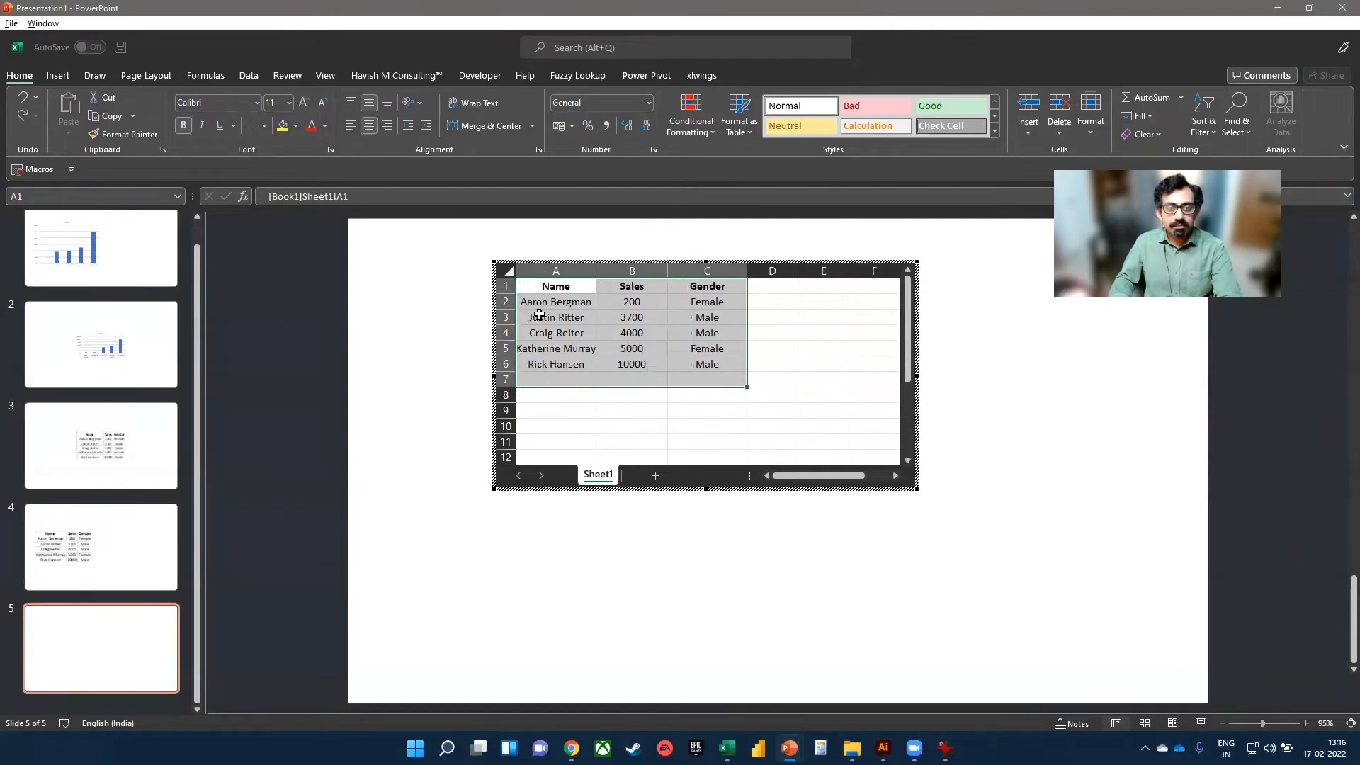
Step: Enter the formula =SUM(B2:B6) in cell B7 of the embedded worksheet to total the sales
click(637, 383)
text(=su)
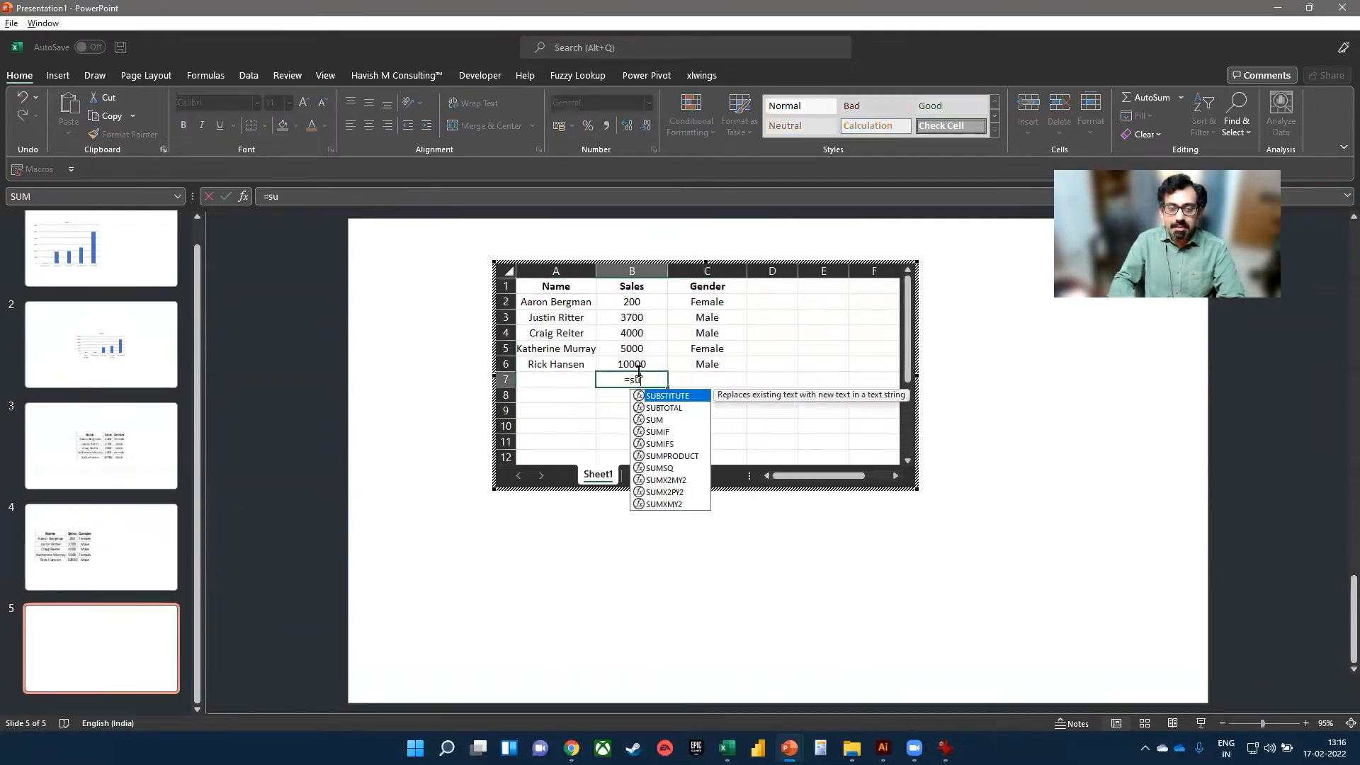
text(m()
key(Up)
key(shift+Up)
key(shift+Up)
key(shift+Up)
key(shift+Up)
key(Return)
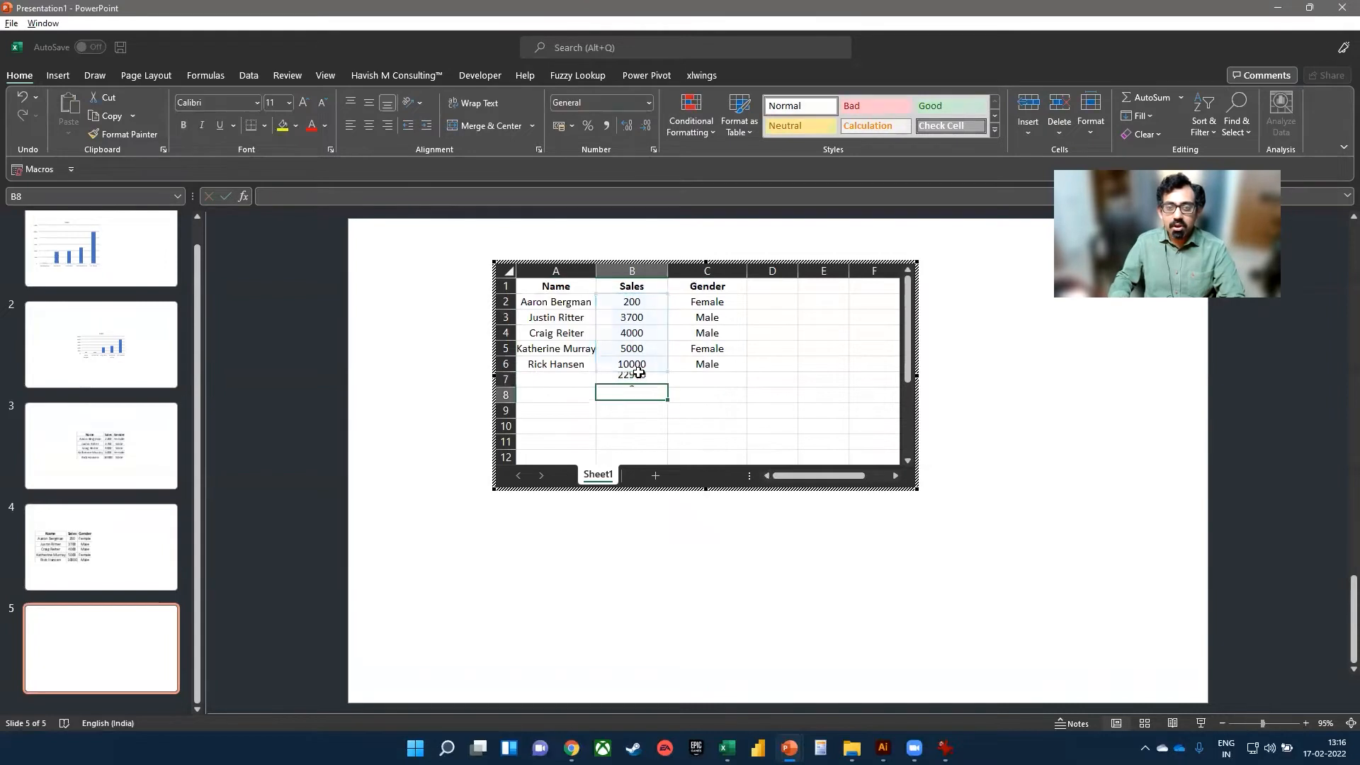
Step: Make the sales total in cell B7 bold and give it a light green fill
click(638, 377)
key(ctrl+b)
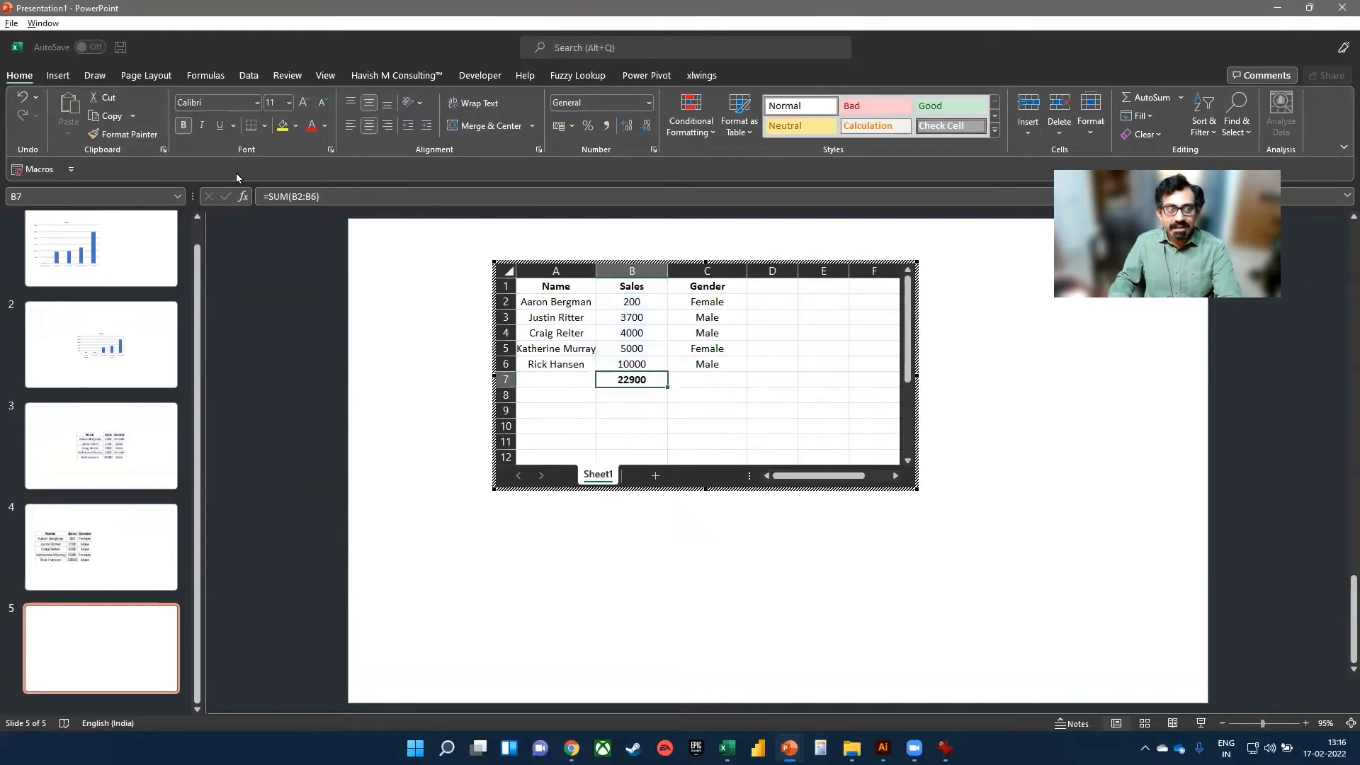
click(297, 128)
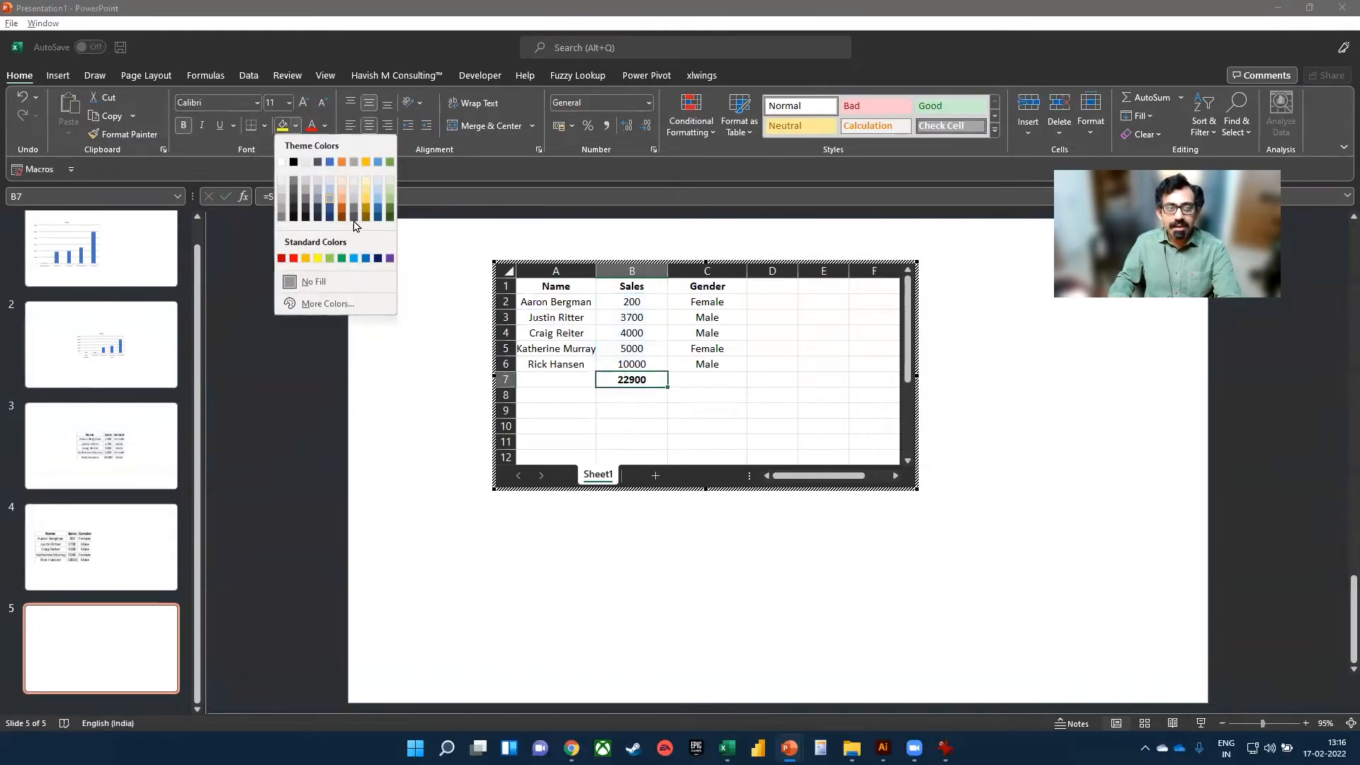
click(390, 186)
click(686, 352)
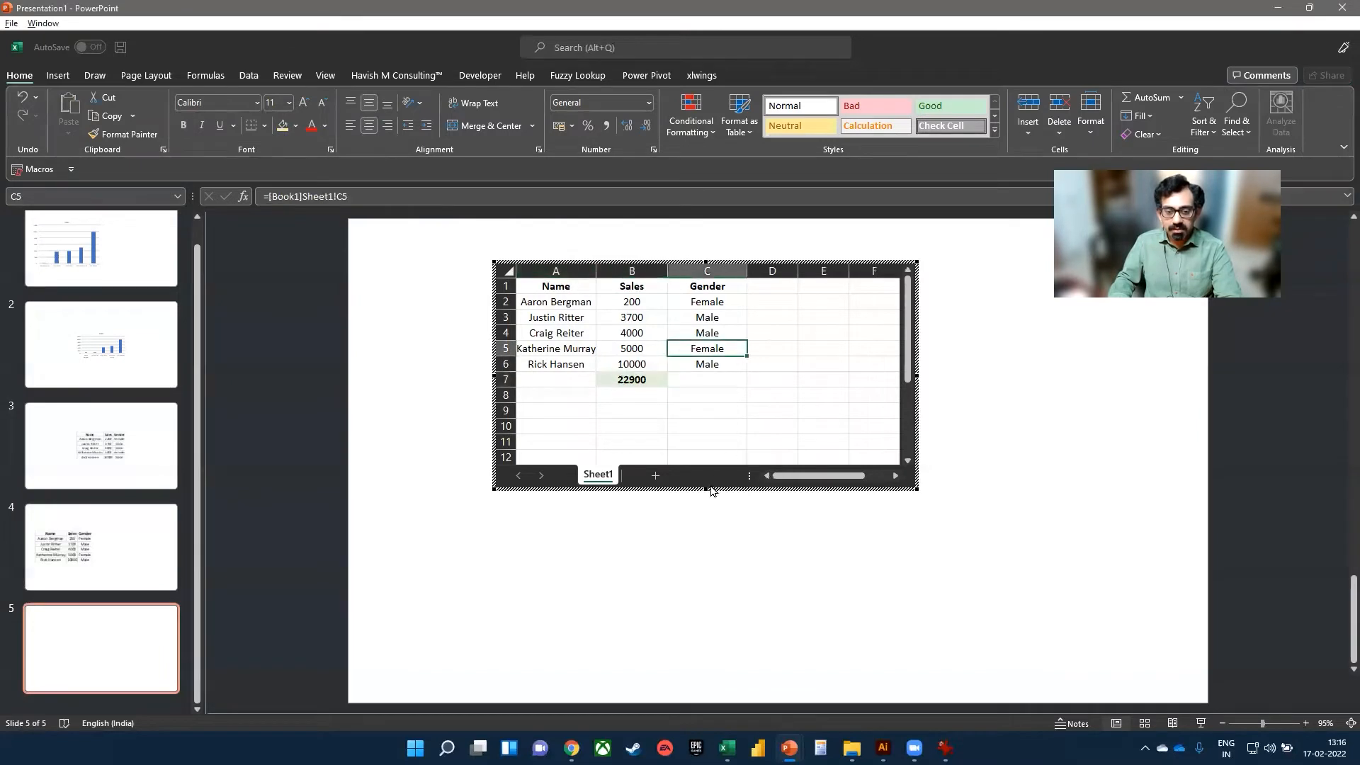
Step: Shrink the embedded worksheet's visible area to A1:C7 and finish editing it
drag(702, 433, 711, 412)
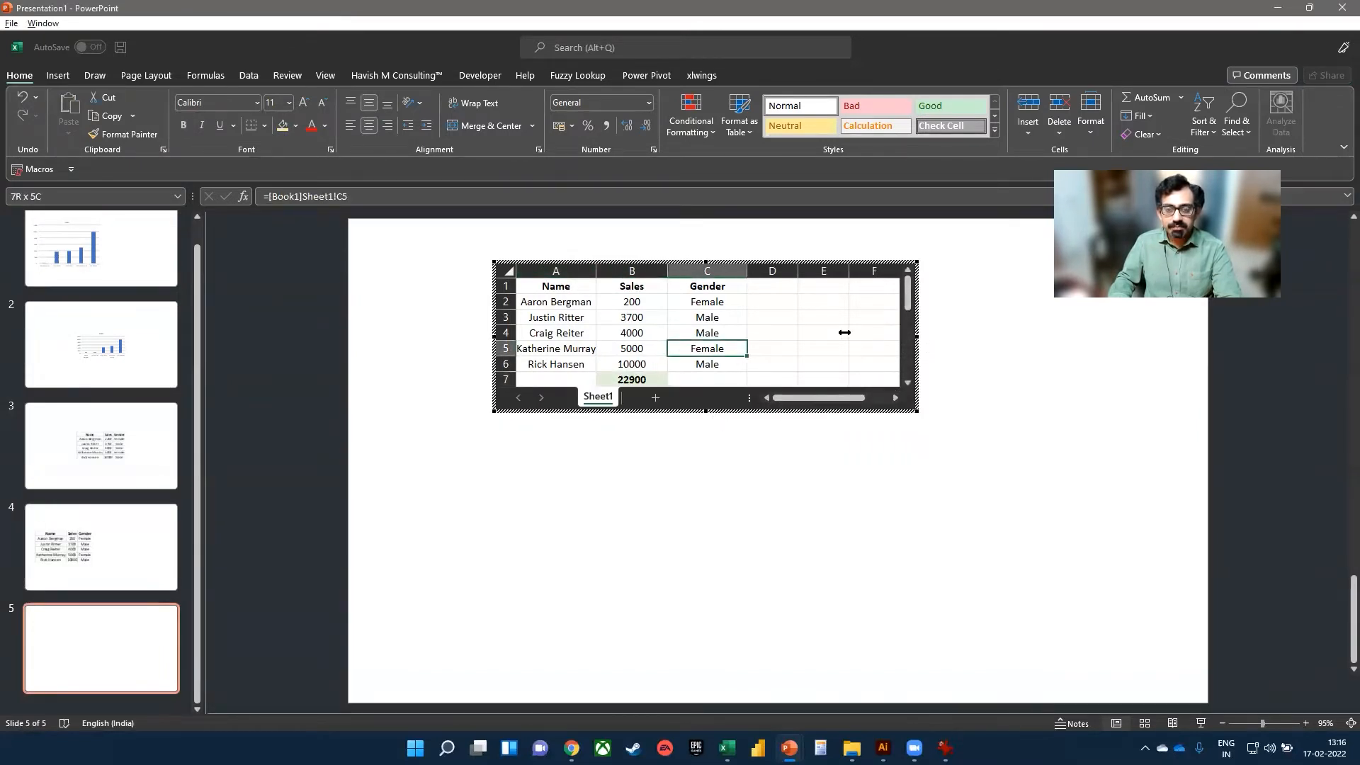
drag(775, 334, 773, 334)
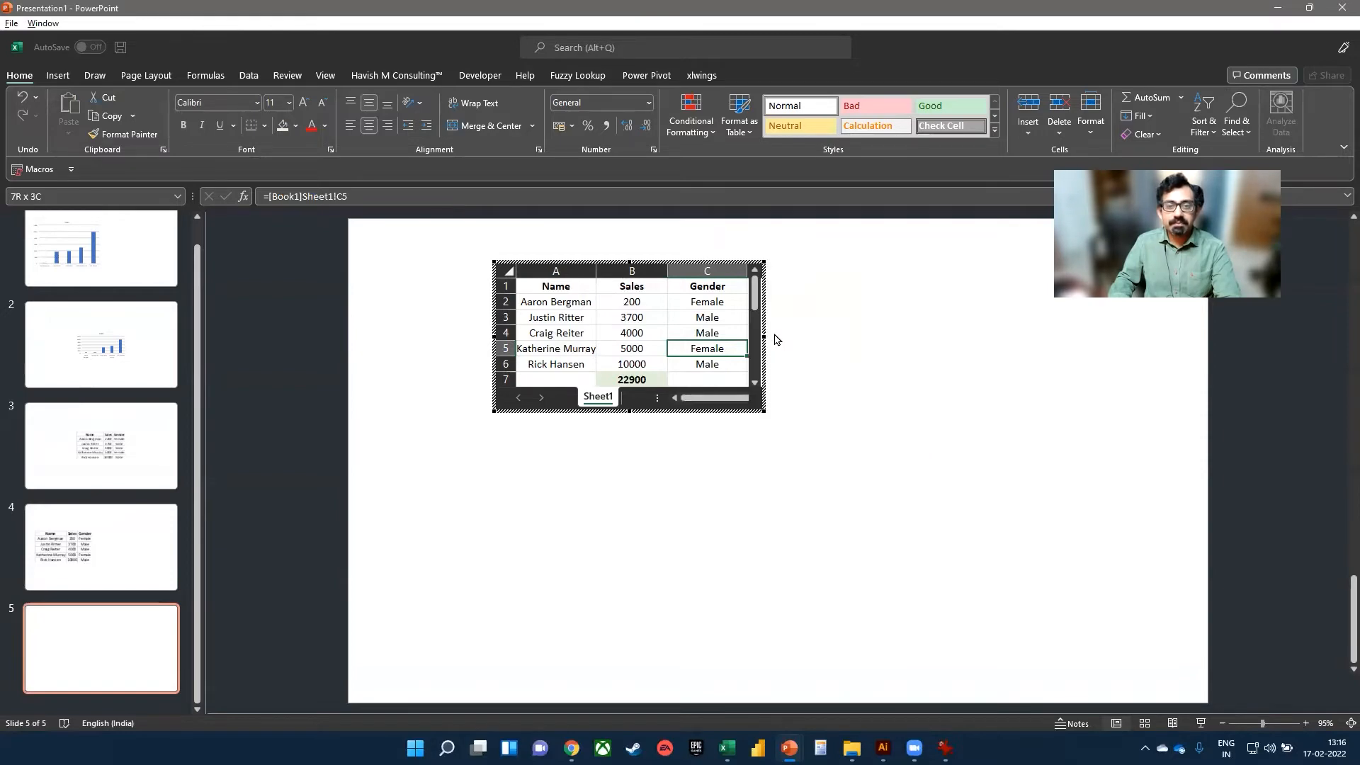
click(834, 402)
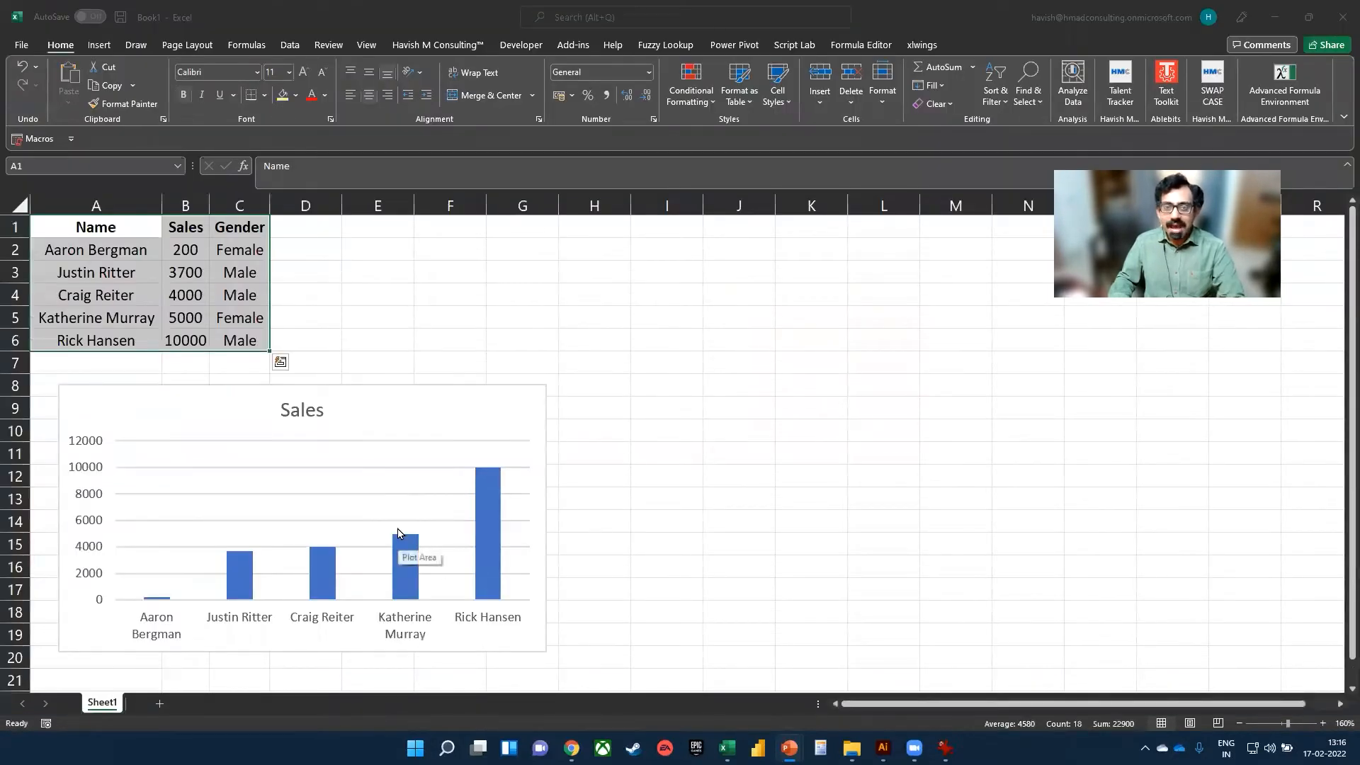
Step: Return to PowerPoint, enlarge the embedded table on slide 5 and move it near the slide's left edge
key(alt+Tab)
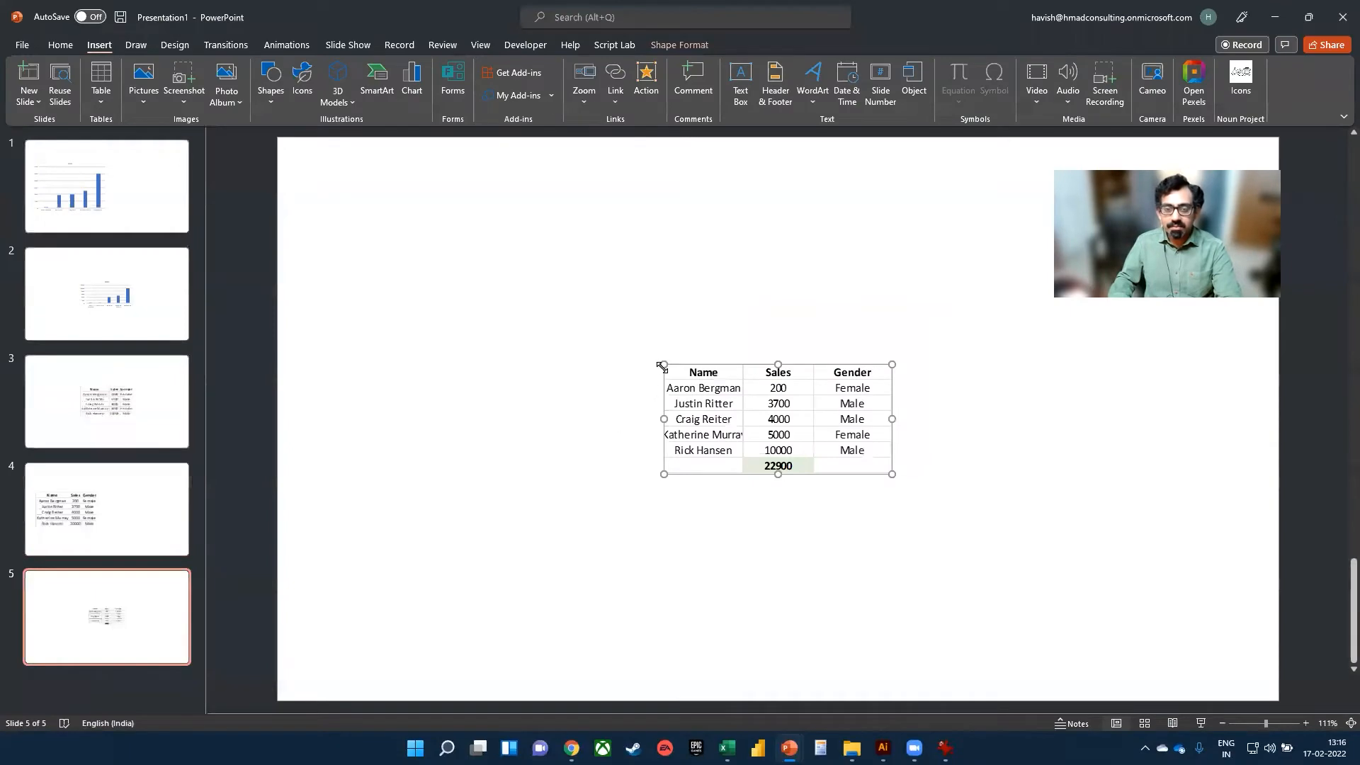
drag(660, 365, 443, 252)
drag(637, 392, 548, 428)
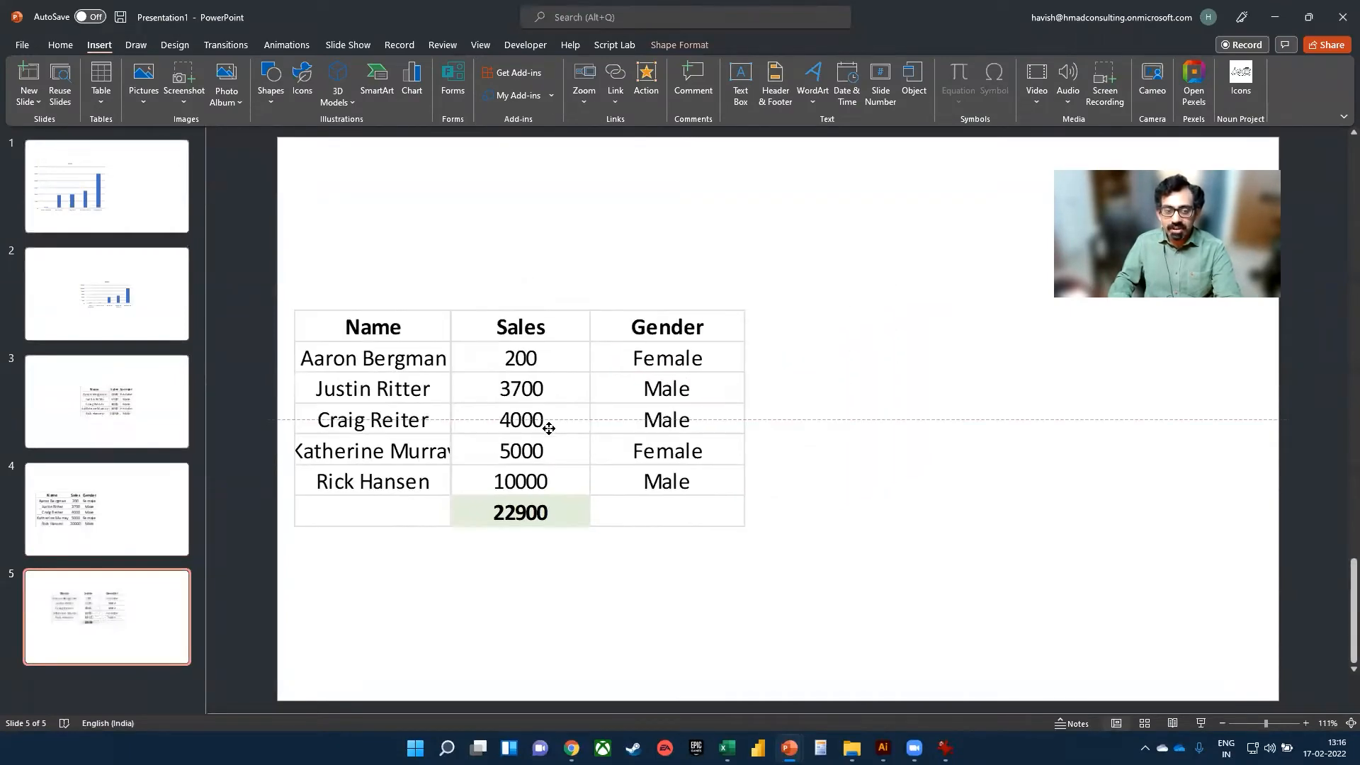
Step: Arrange PowerPoint and Book1 in Excel side by side and set cell B2 on Sheet1 of Book1 to 2000
key(super+Left)
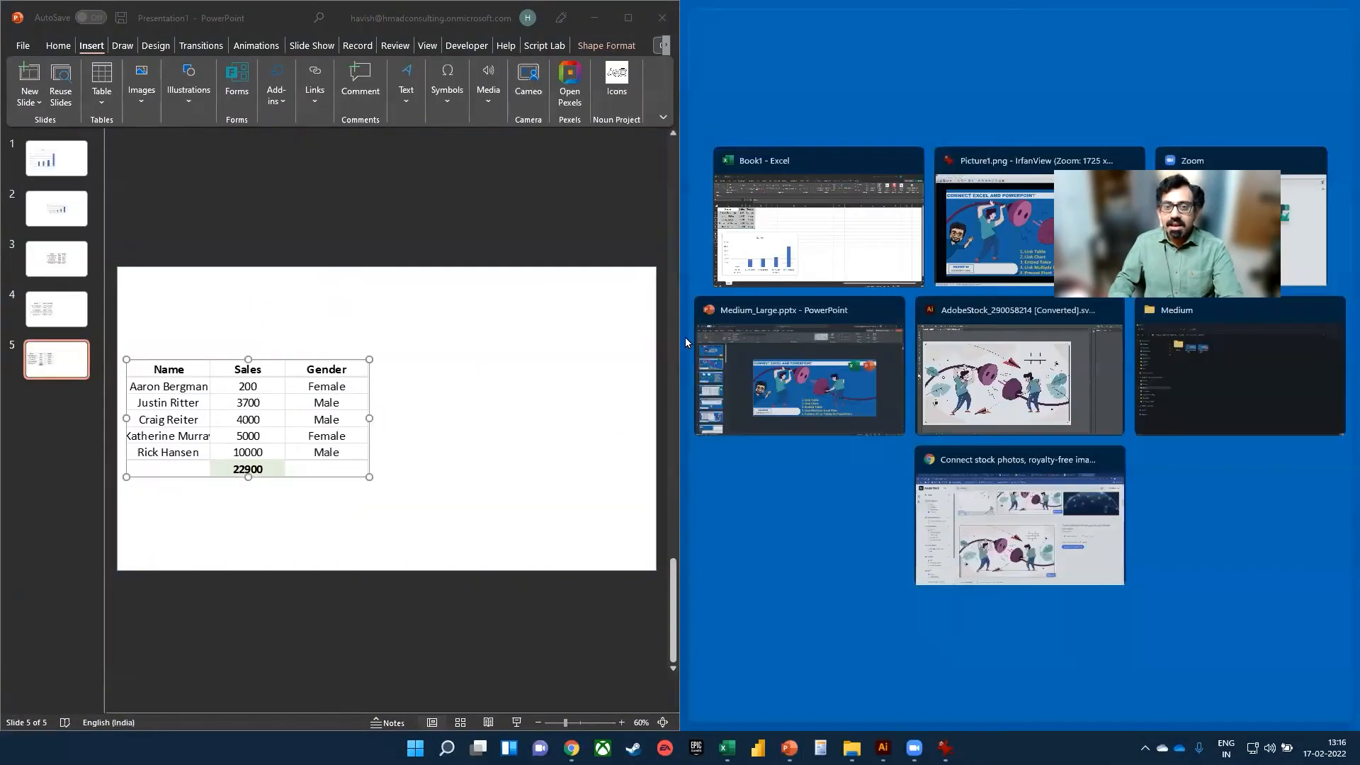
click(815, 226)
click(866, 341)
key(Up)
key(Up)
key(Up)
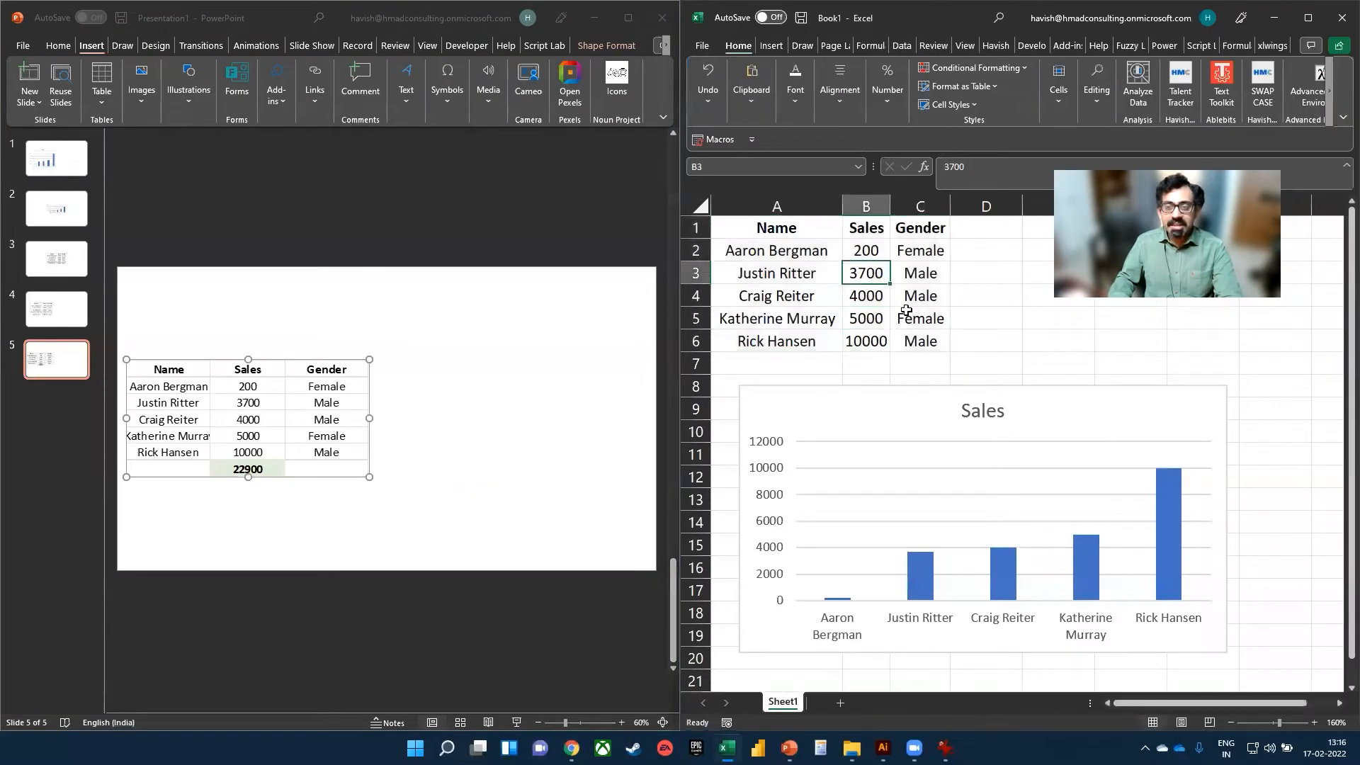
key(Up)
text(2000)
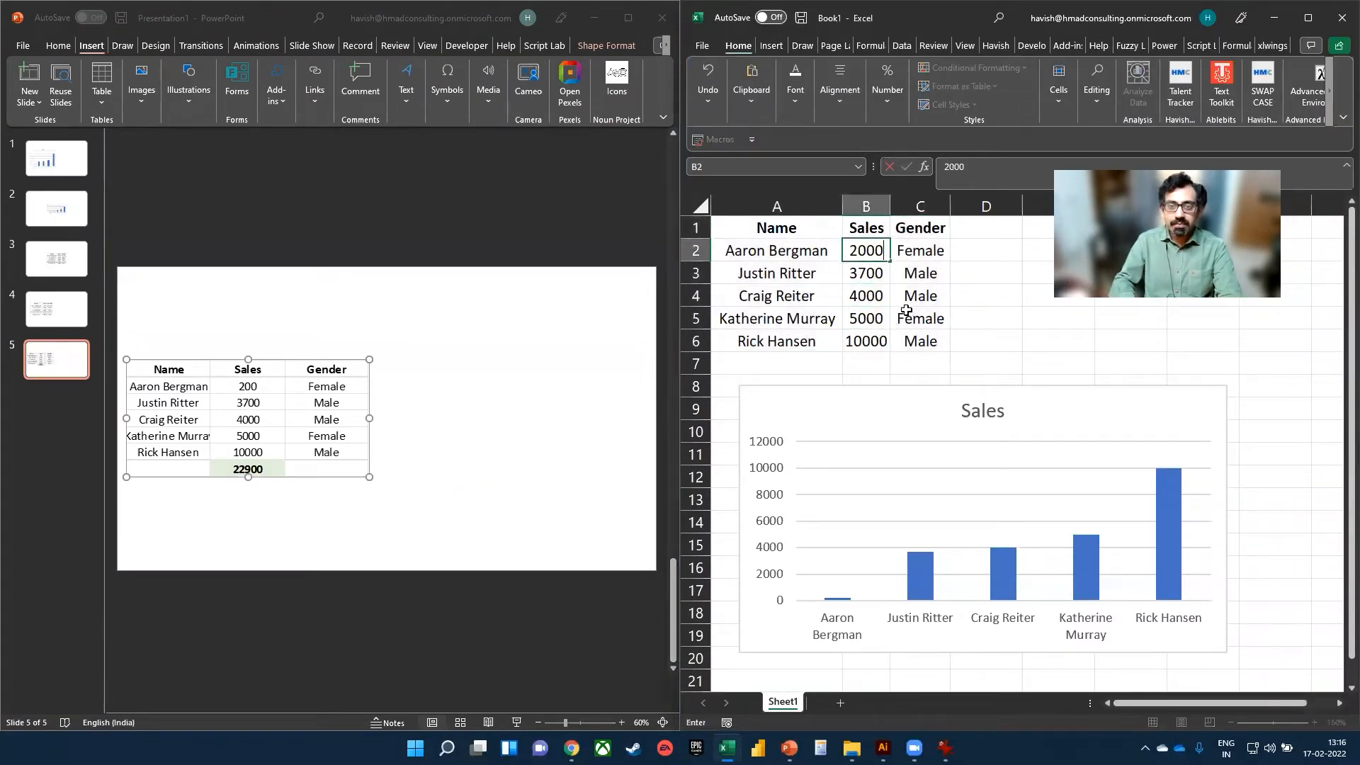
key(Return)
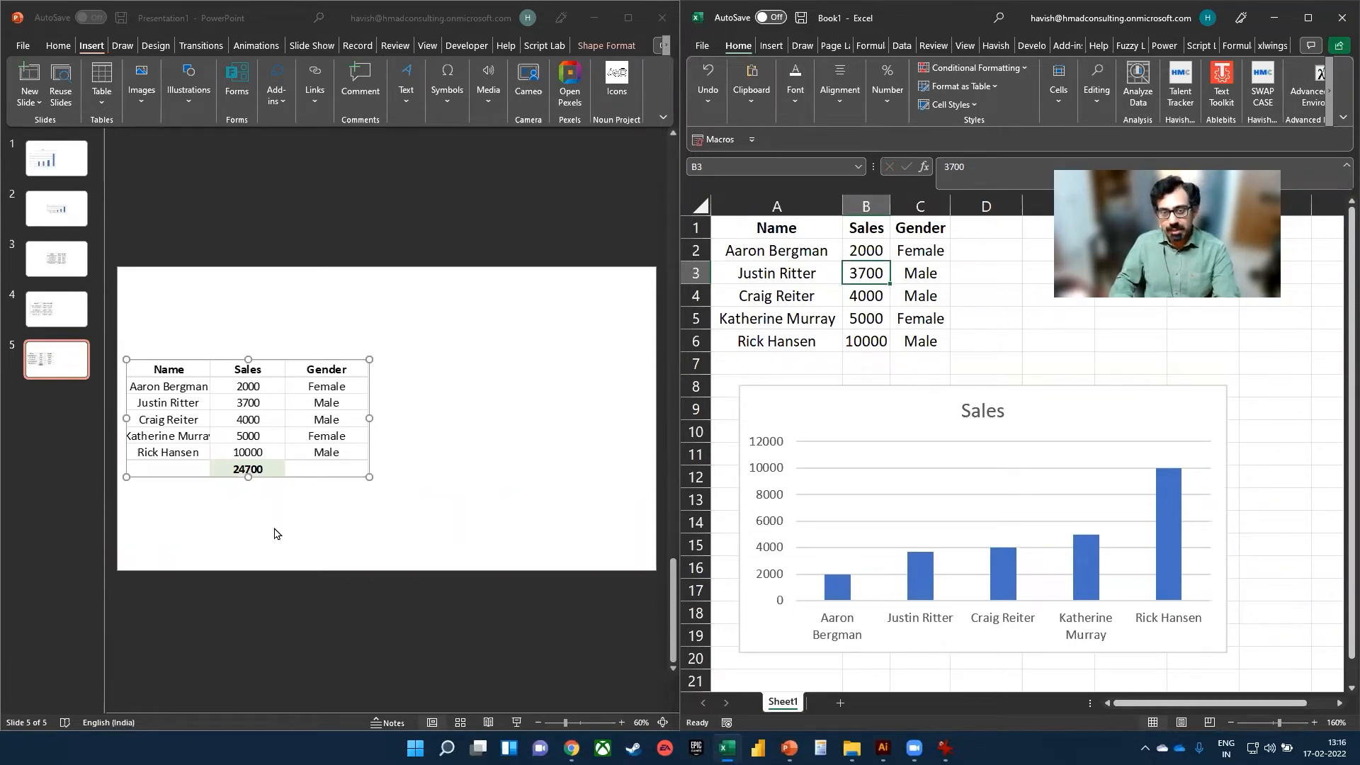
Step: Maximize the Excel and PowerPoint windows and move the embedded table to the centre of slide 5
click(1308, 17)
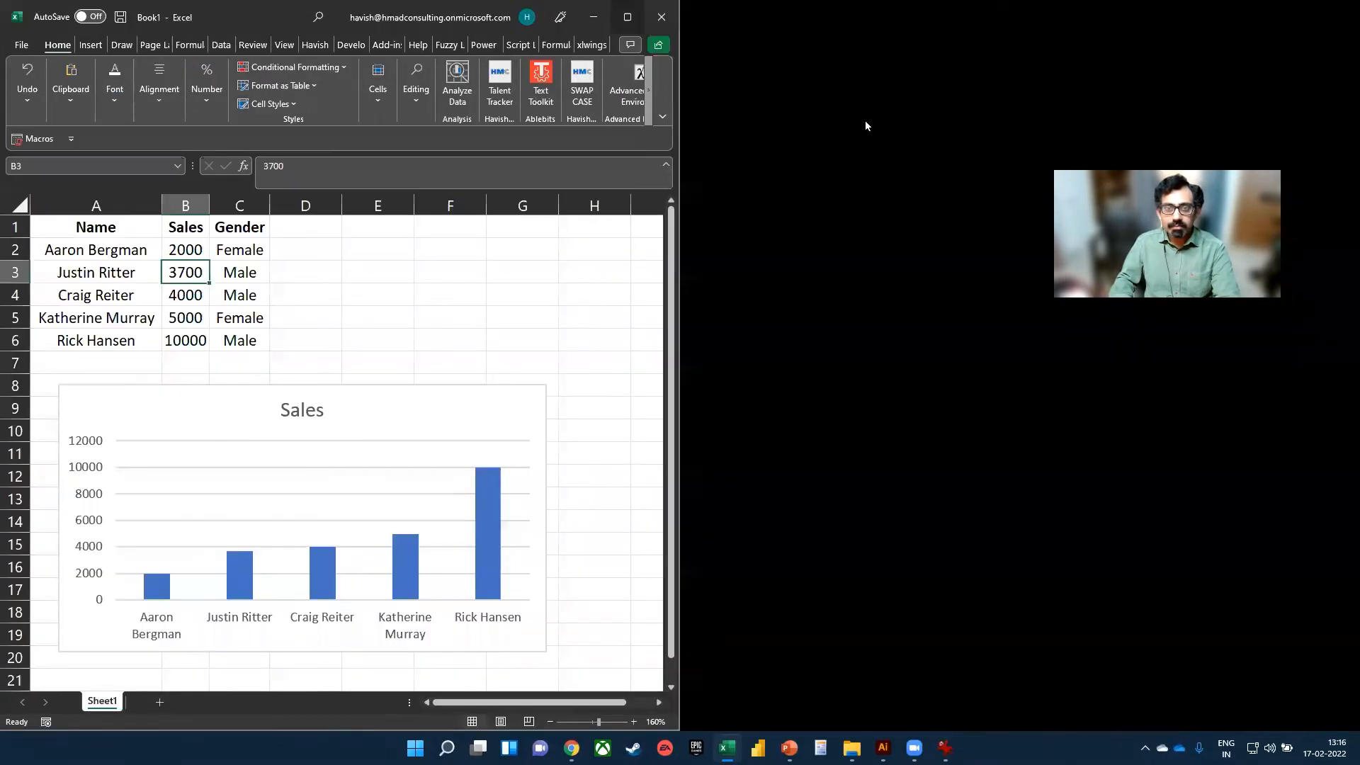
key(alt+Tab)
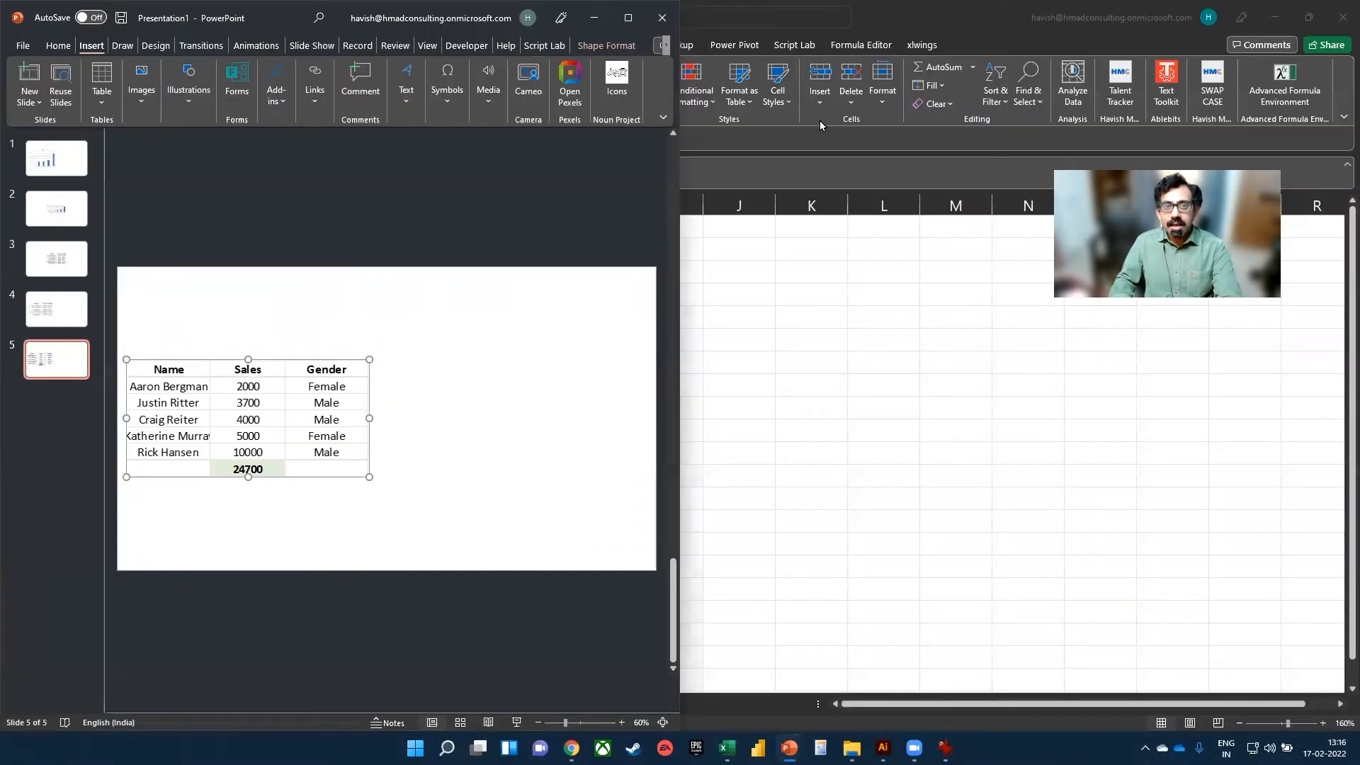
click(628, 17)
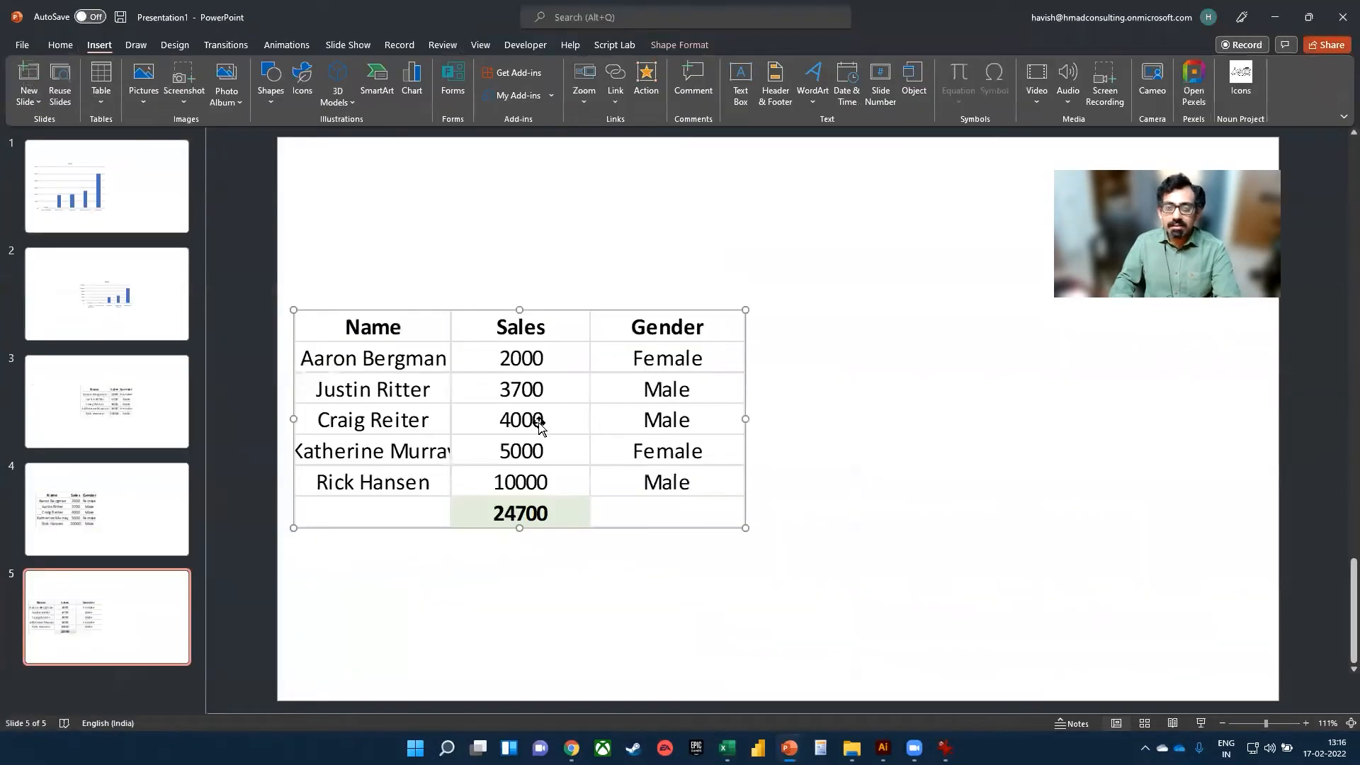
drag(530, 422, 756, 437)
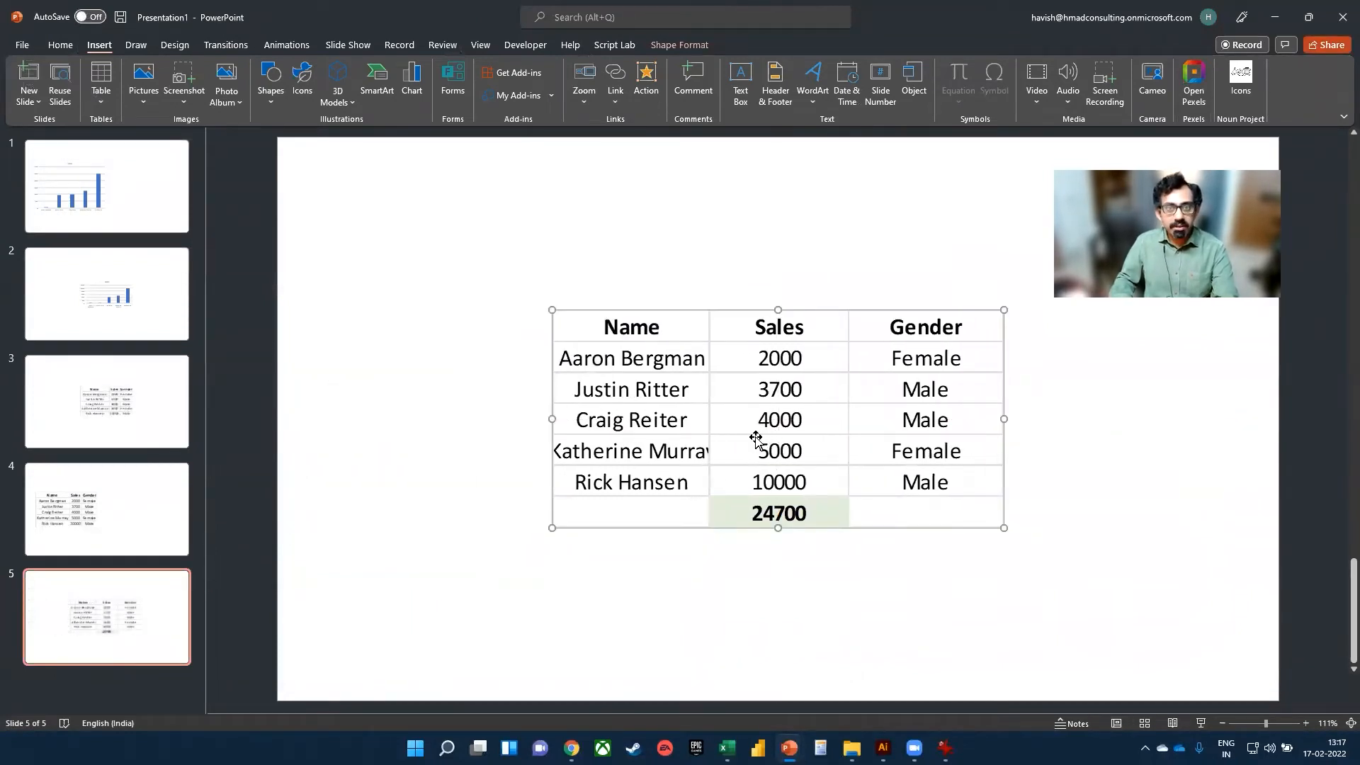
Step: Open the embedded worksheet on slide 5 for editing and examine its links to the source workbook
double_click(756, 437)
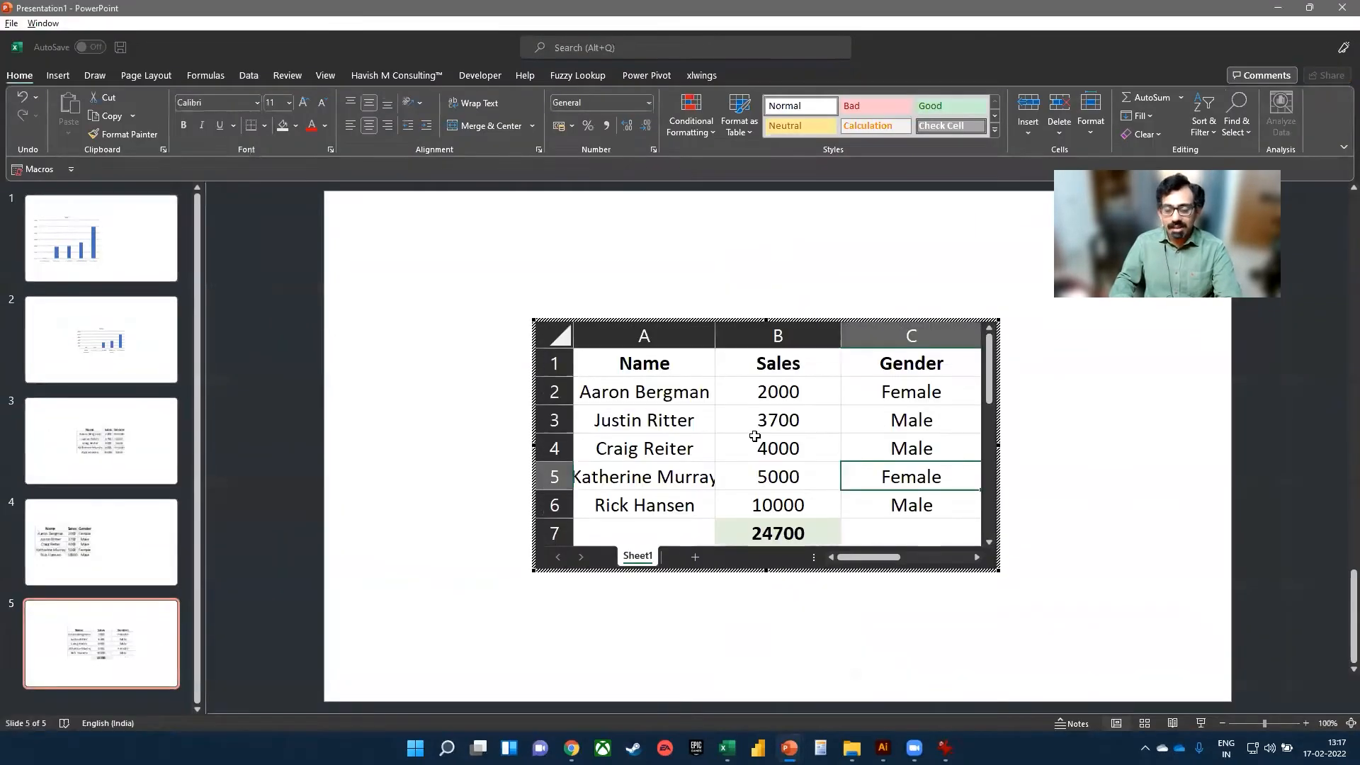
click(251, 76)
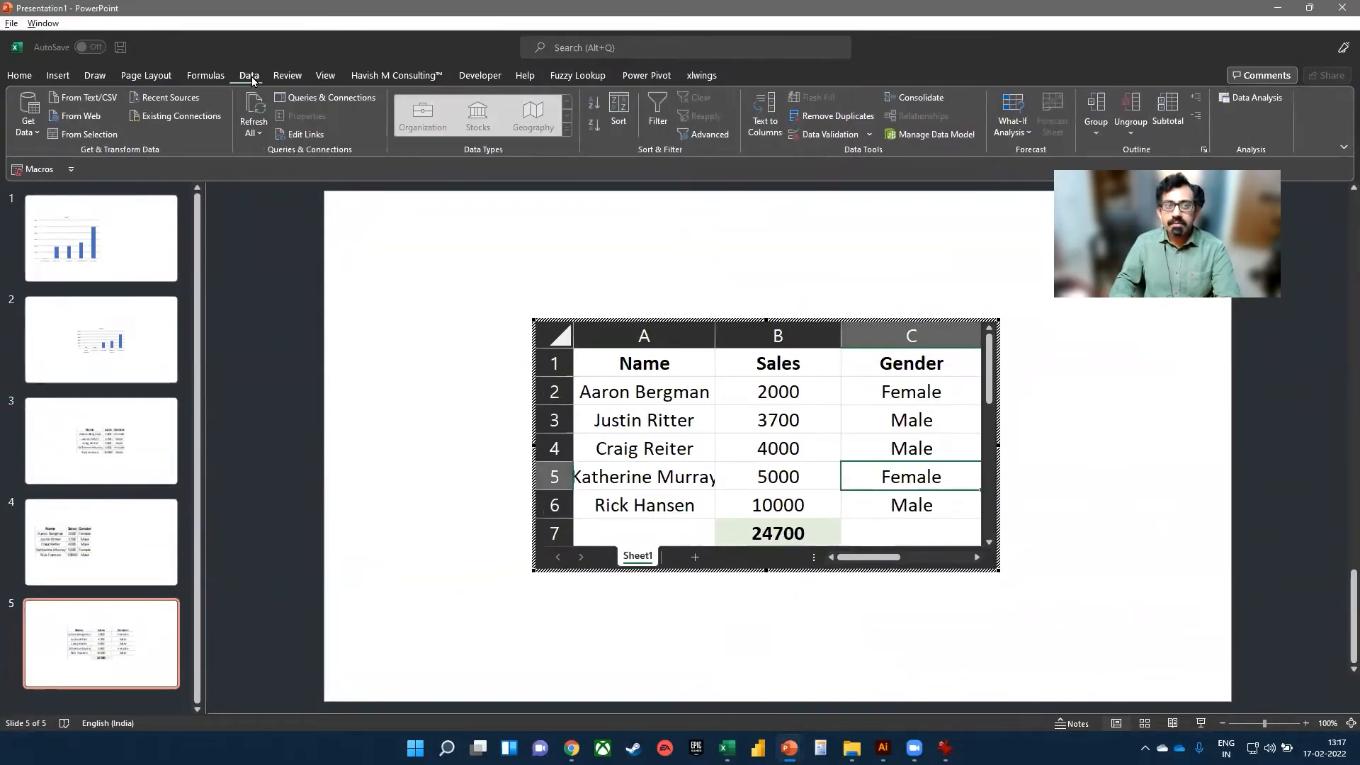
click(306, 134)
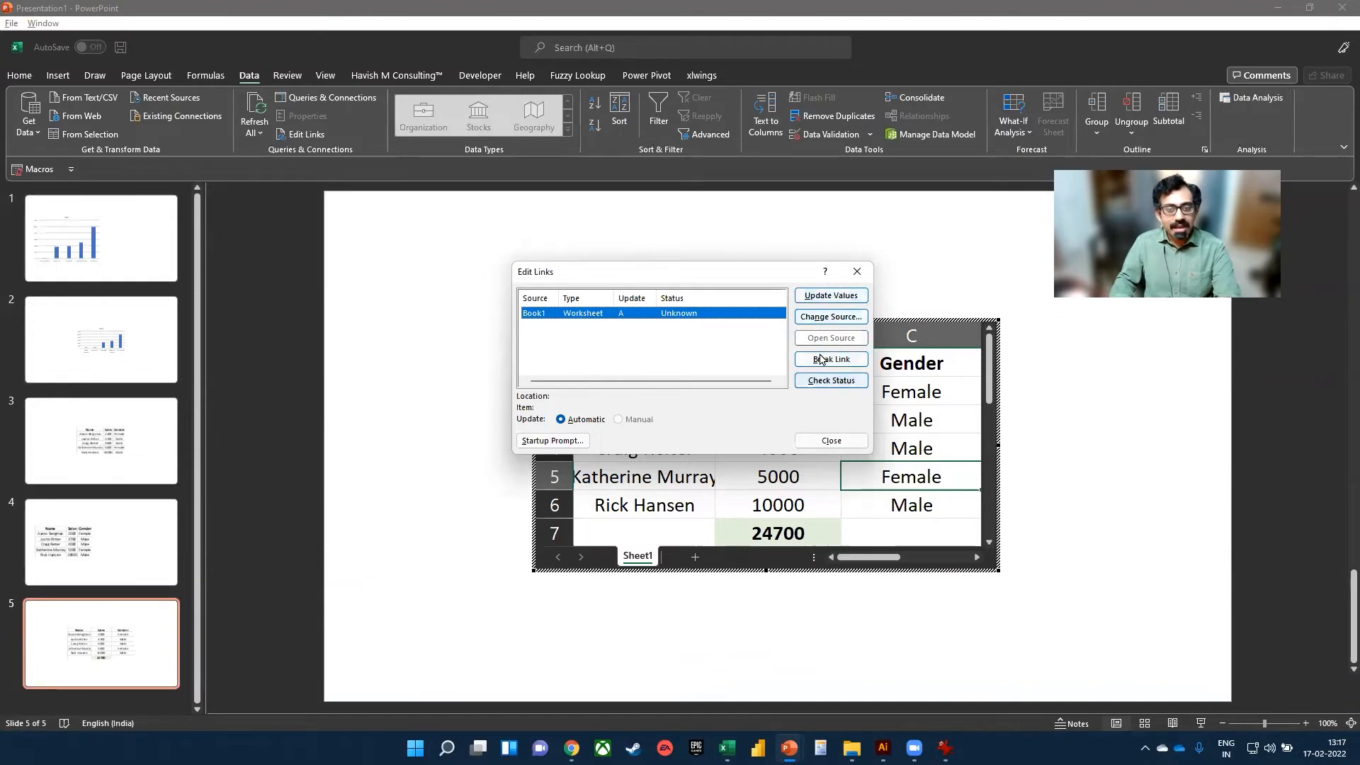
click(857, 271)
click(401, 486)
Step: Add a new blank slide after slide 5
click(265, 591)
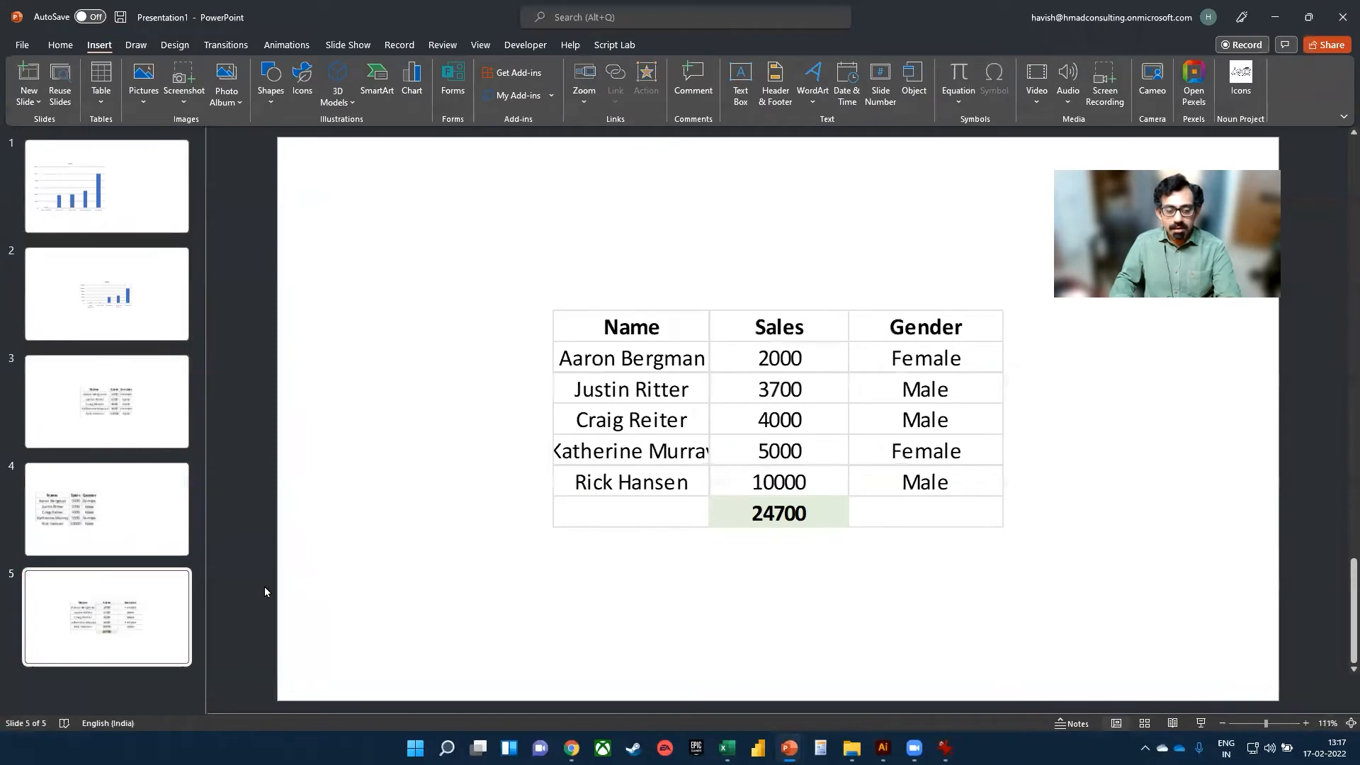
key(ctrl+m)
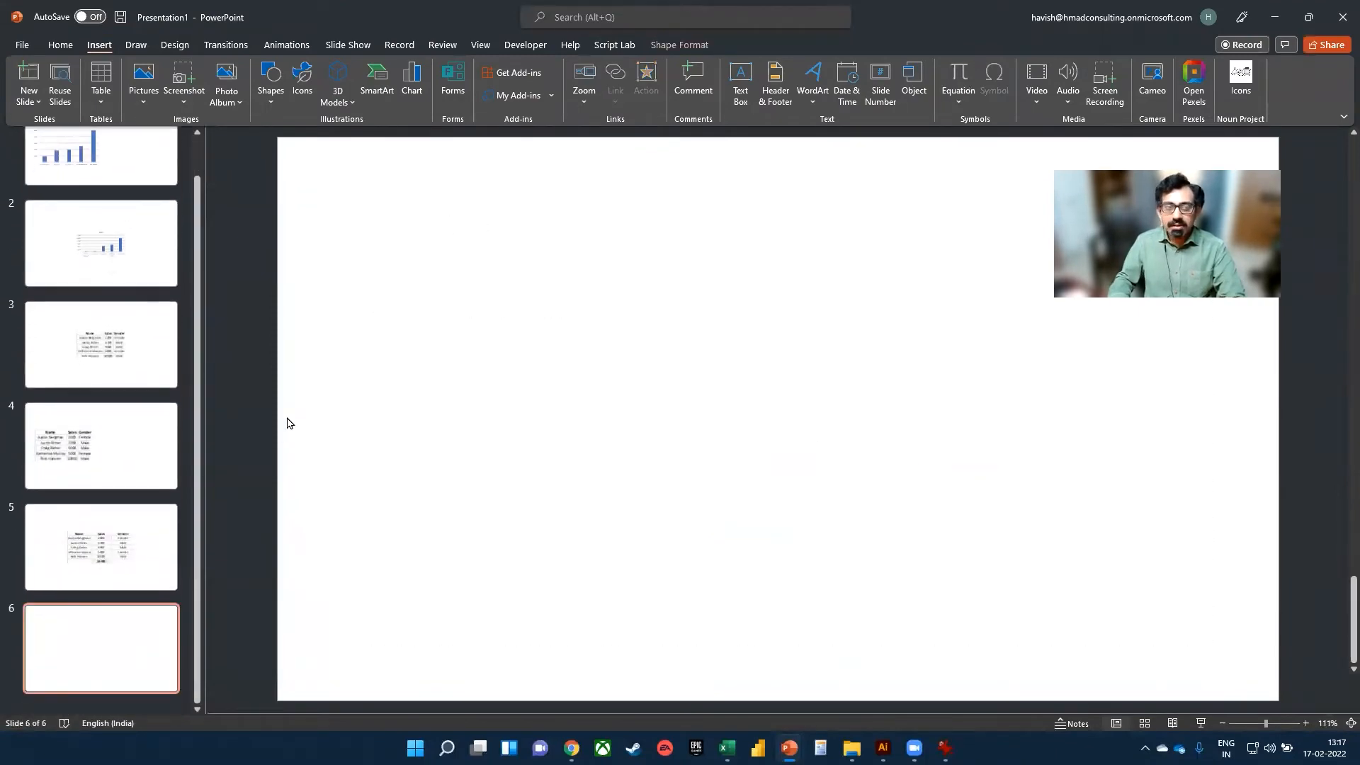
Step: Switch to Excel and create a PivotTable from Sheet1 A1:C6 on a new worksheet, with Name in Rows and Sales twice in Values
key(alt+Tab)
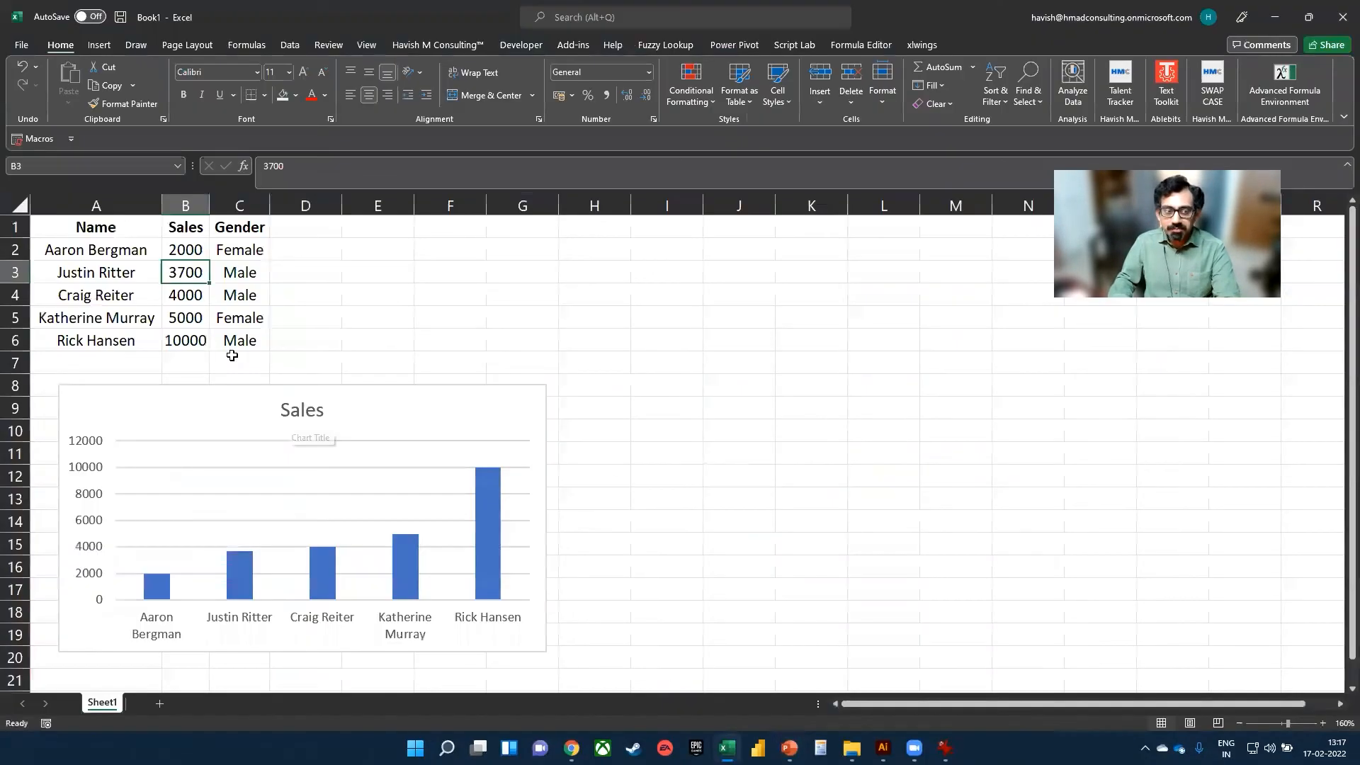
drag(234, 339, 85, 227)
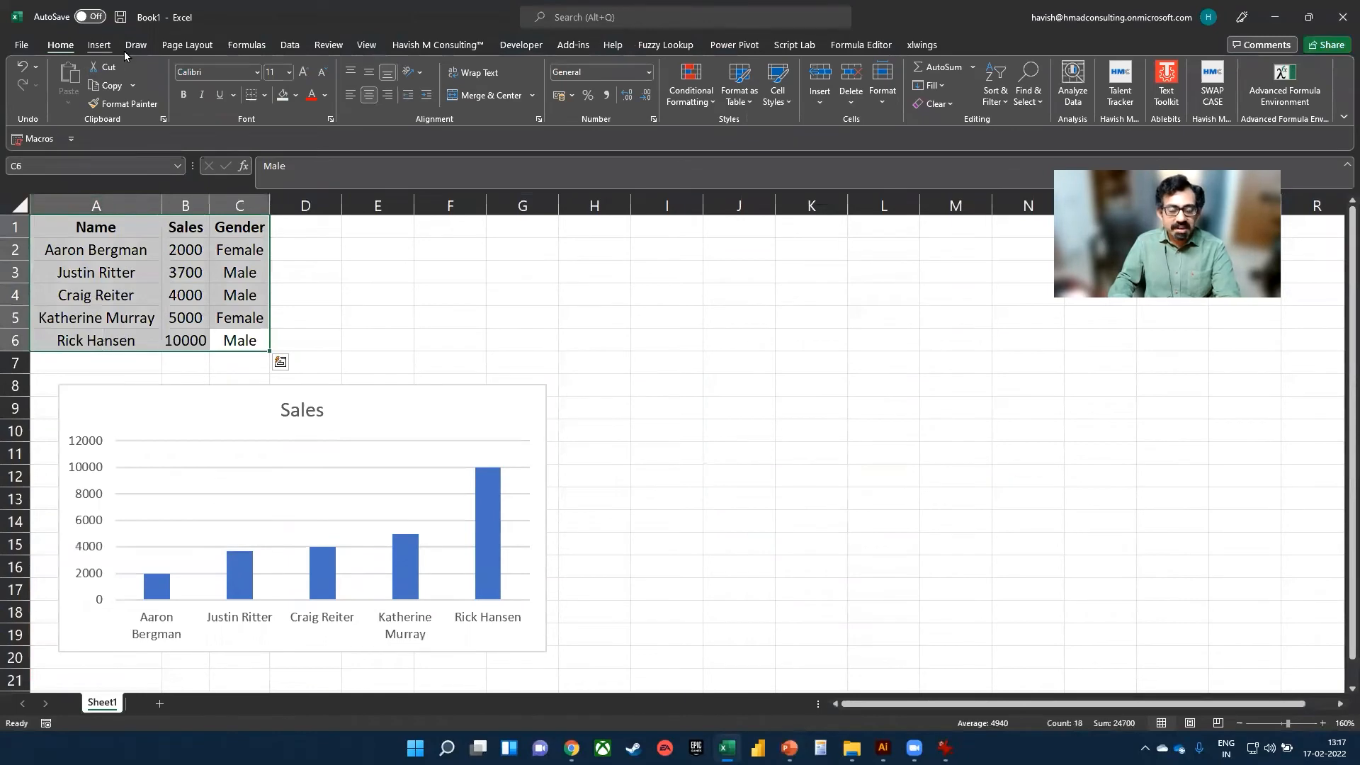
click(99, 45)
click(34, 99)
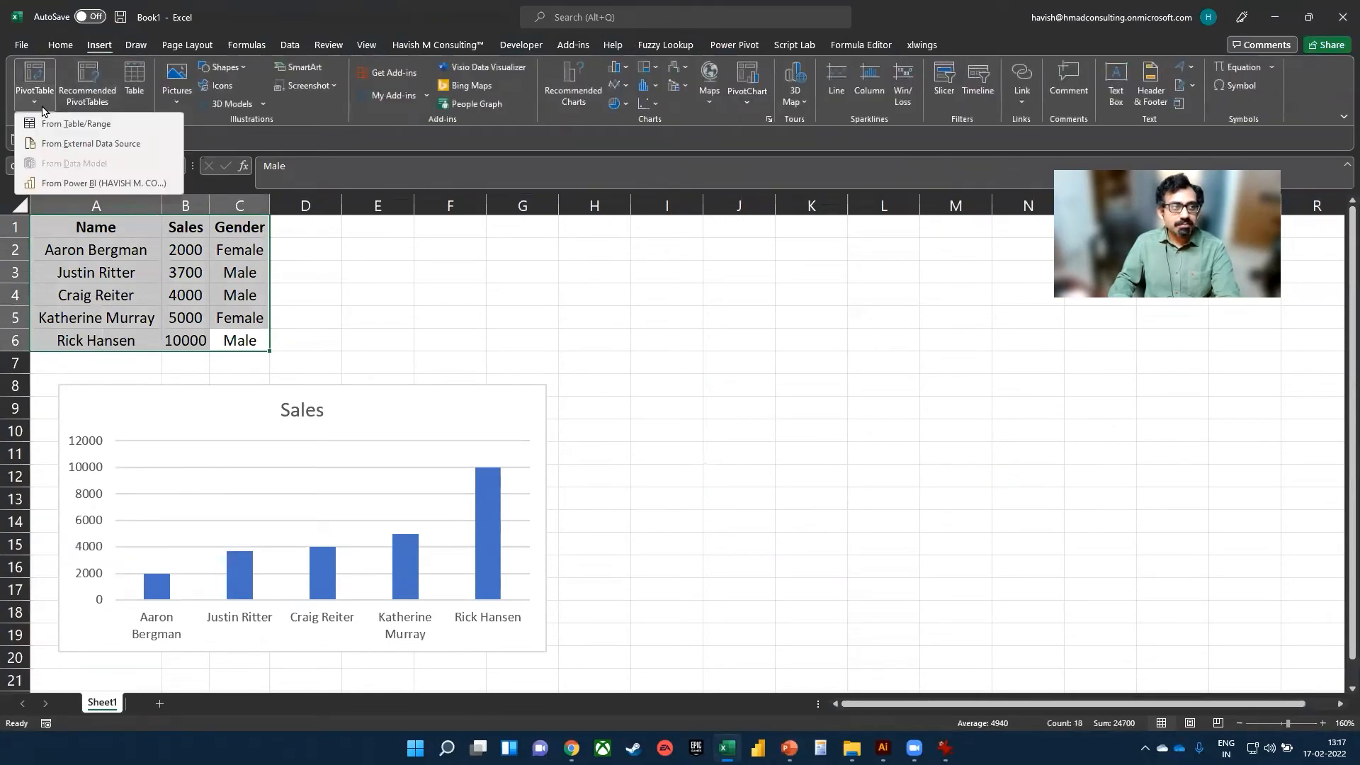
click(80, 134)
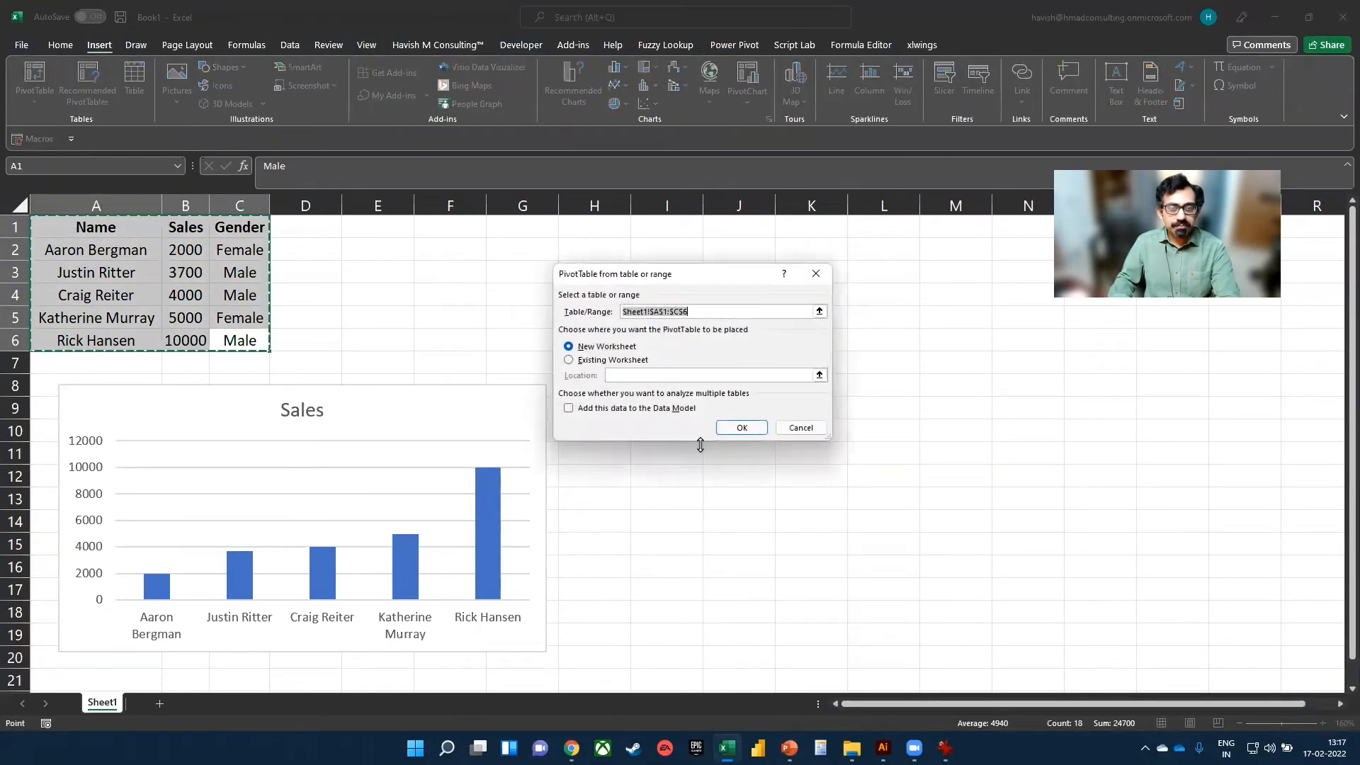
click(741, 427)
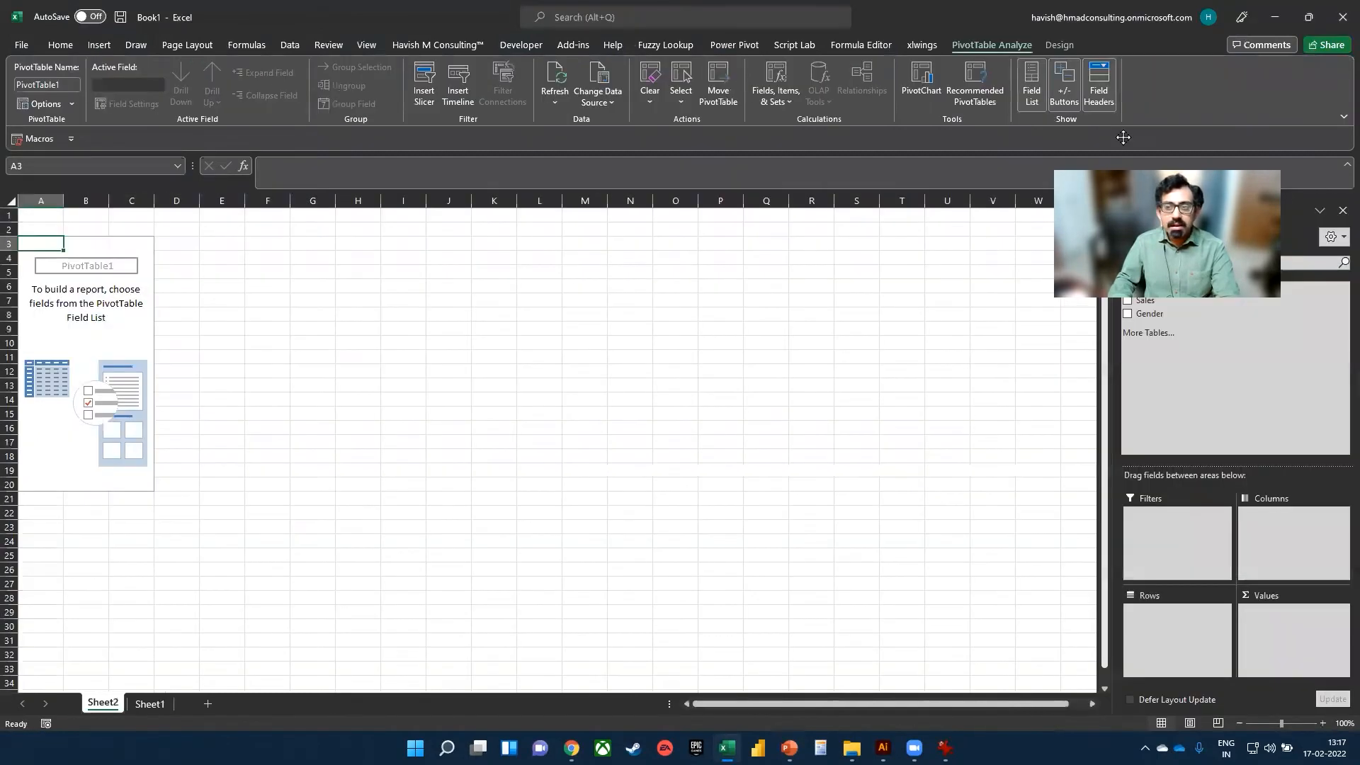
drag(1168, 285, 1208, 623)
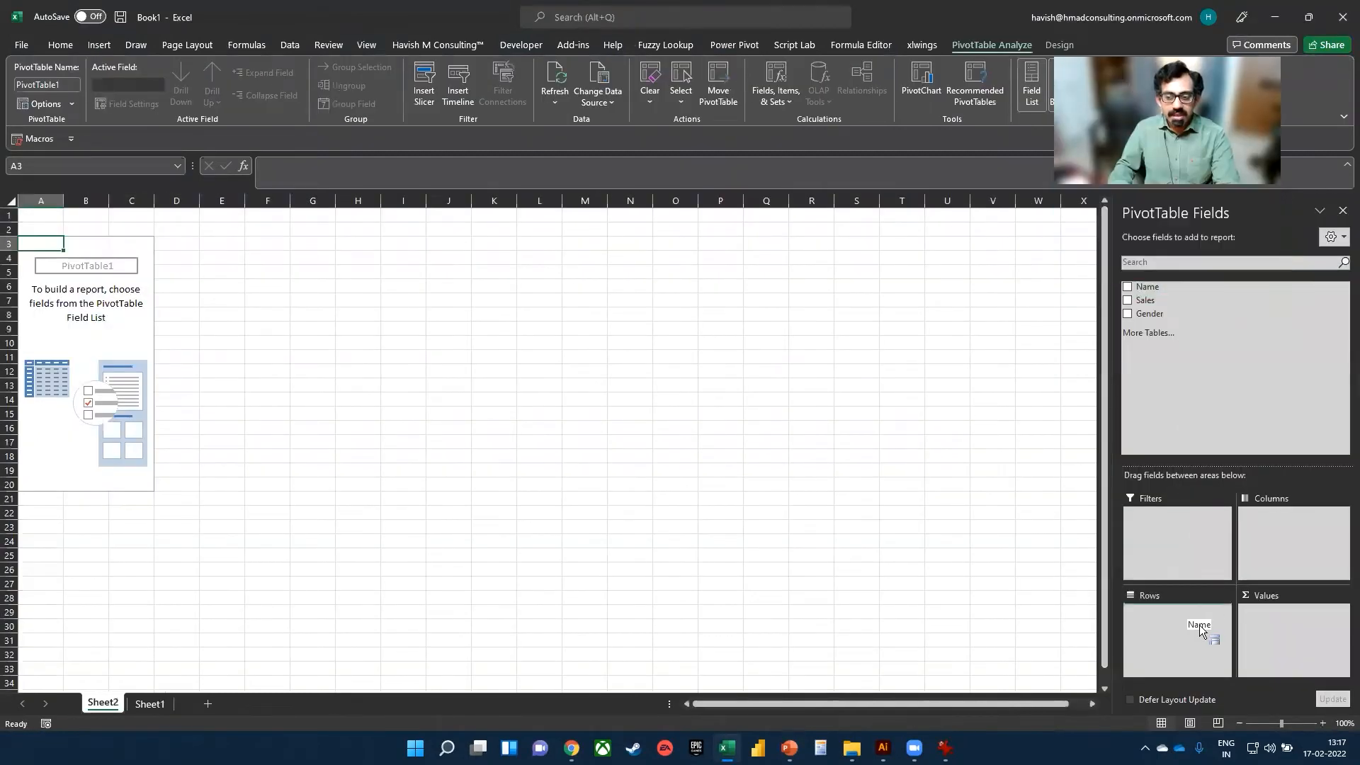
drag(1175, 300, 1286, 624)
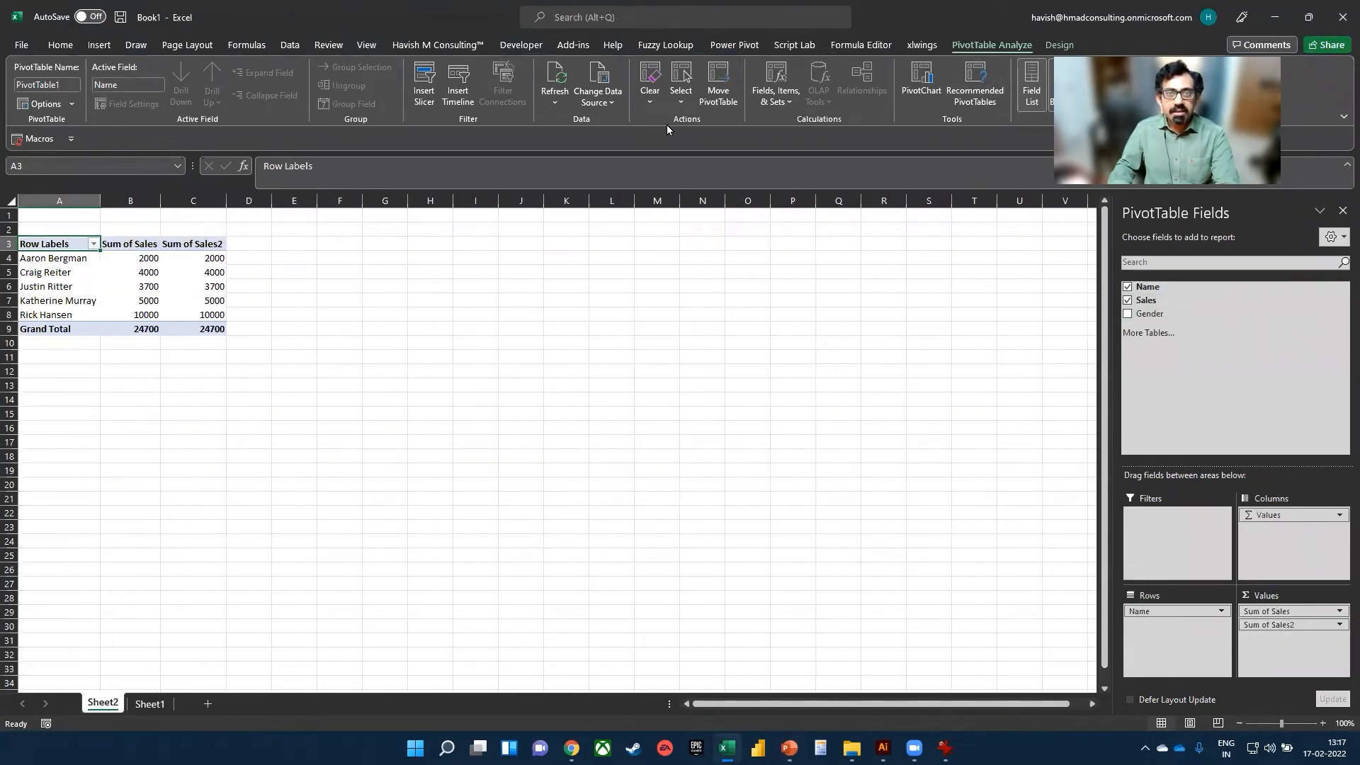
Step: Insert a Gender slicer for the PivotTable
click(423, 105)
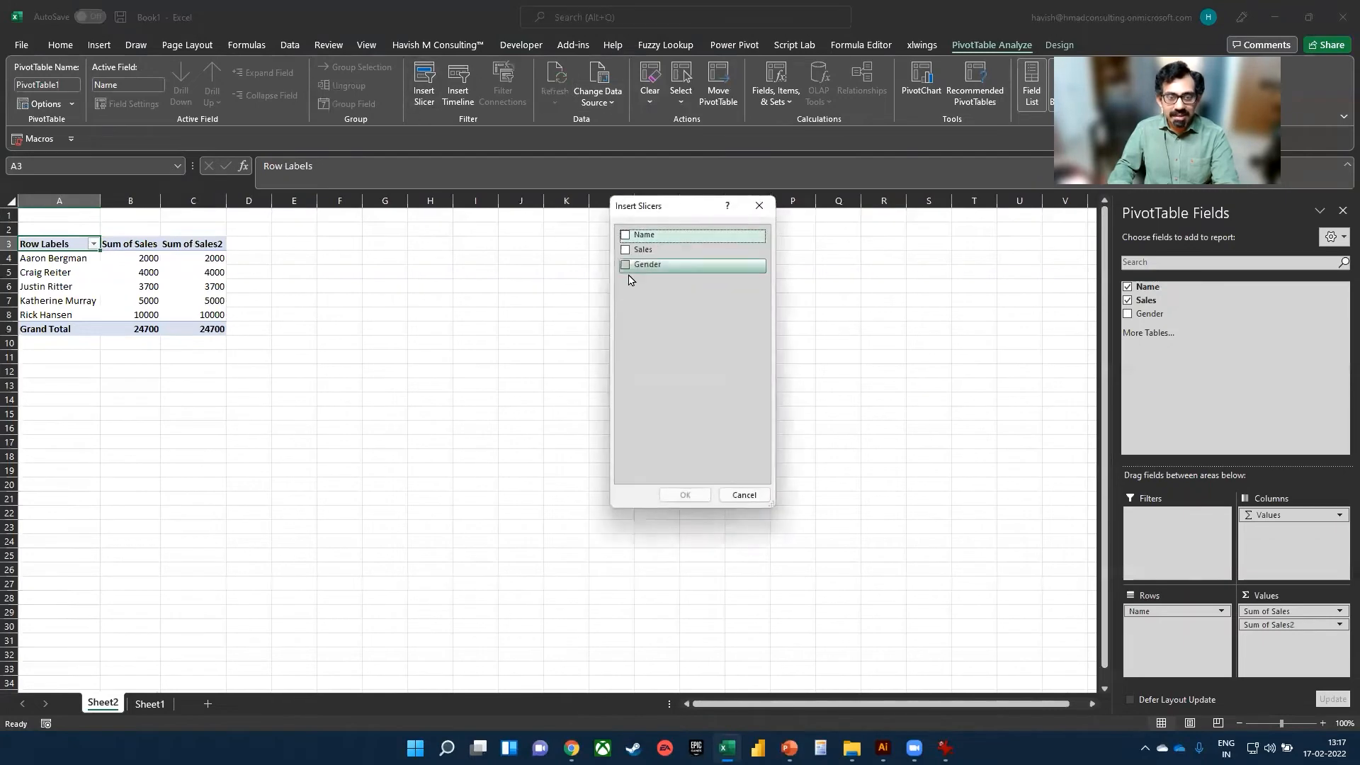
click(627, 266)
click(685, 494)
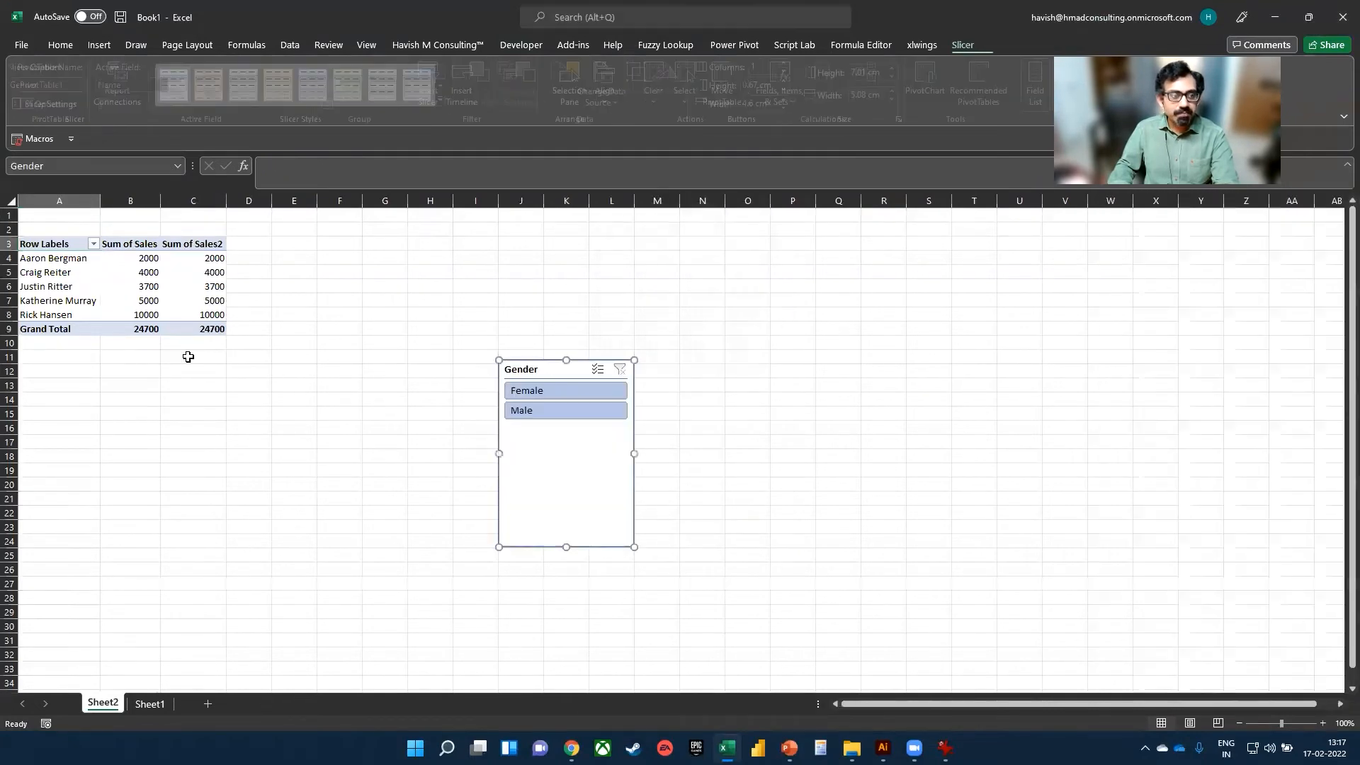
Step: Insert a default clustered column PivotChart from the PivotTable and place it just below the table
click(167, 284)
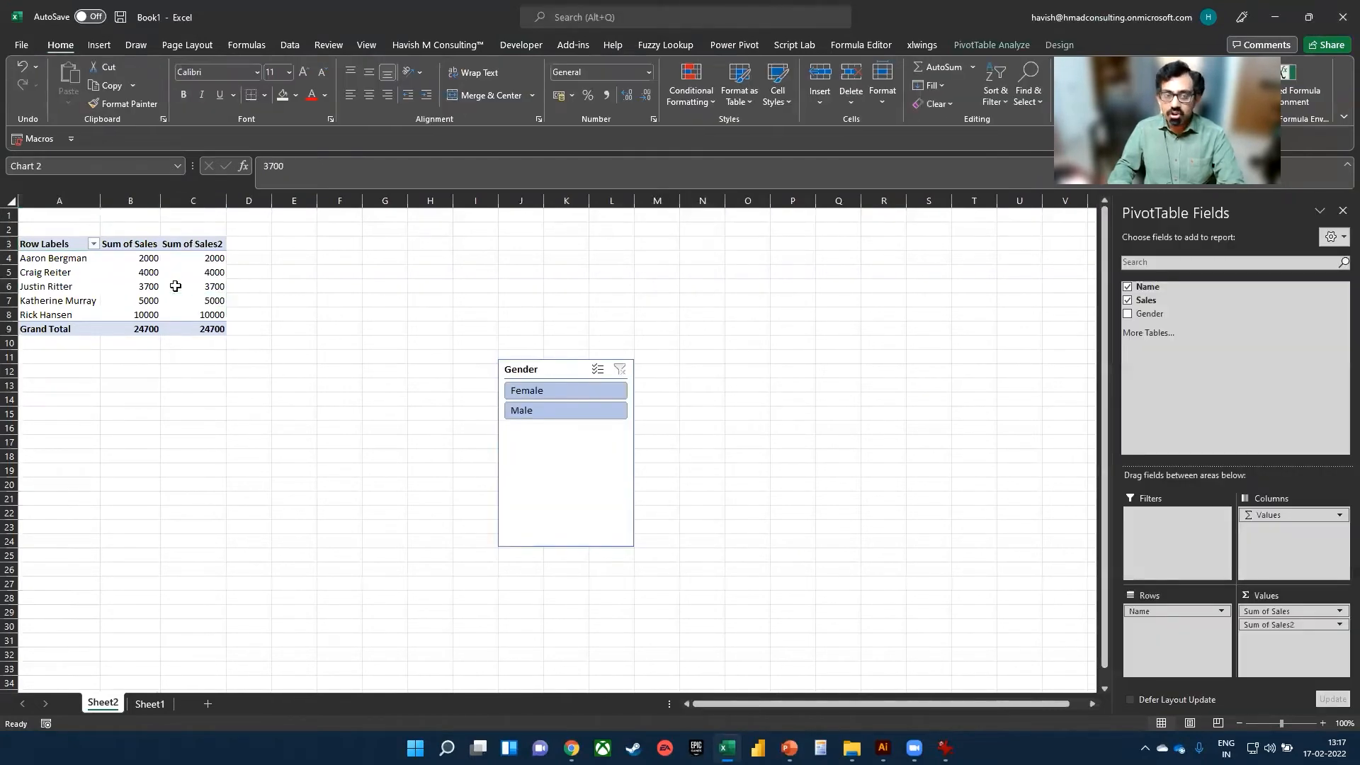
key(alt+F1)
drag(528, 350, 204, 361)
Step: Summarize the second Sales value field by Average
click(204, 271)
right_click(216, 259)
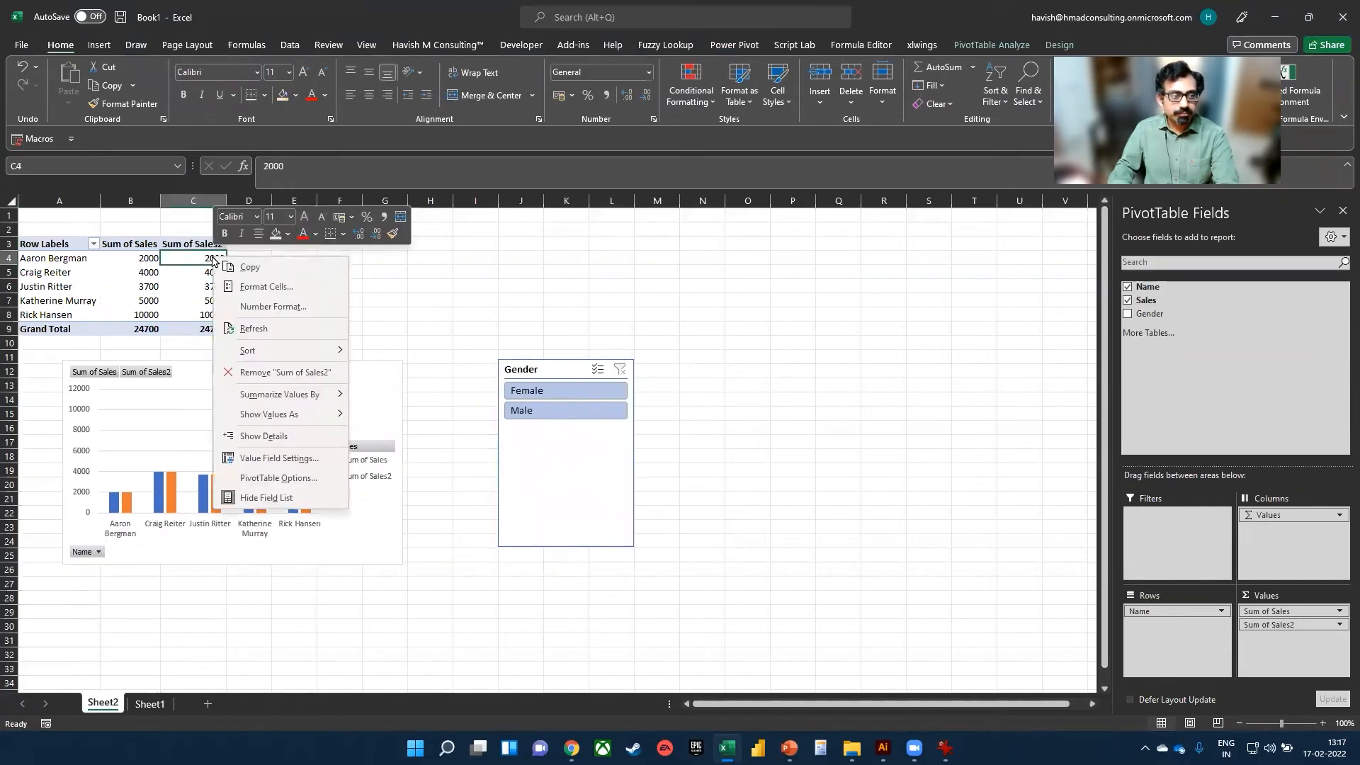
mouse_move(305, 394)
click(397, 434)
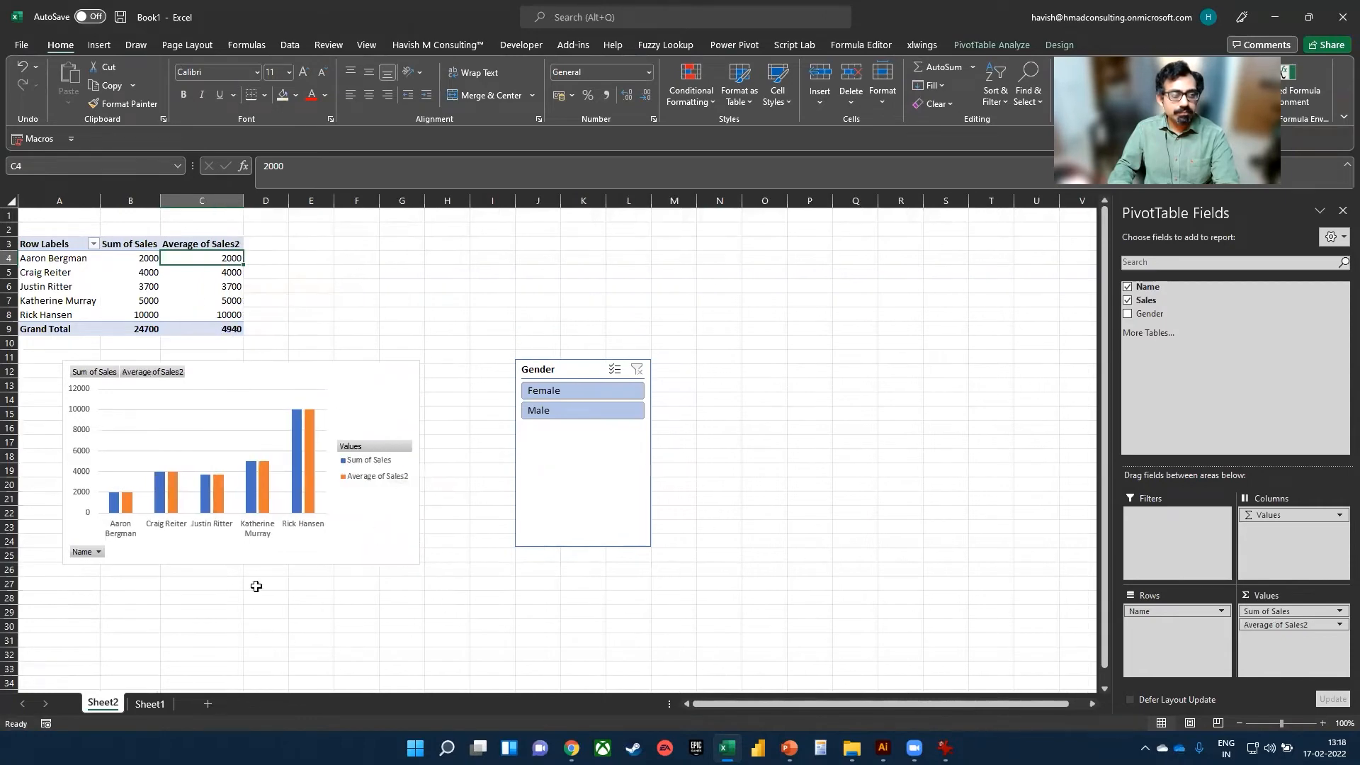
Step: Show the second Sales value field as % Running Total In with Name as the base field
right_click(219, 260)
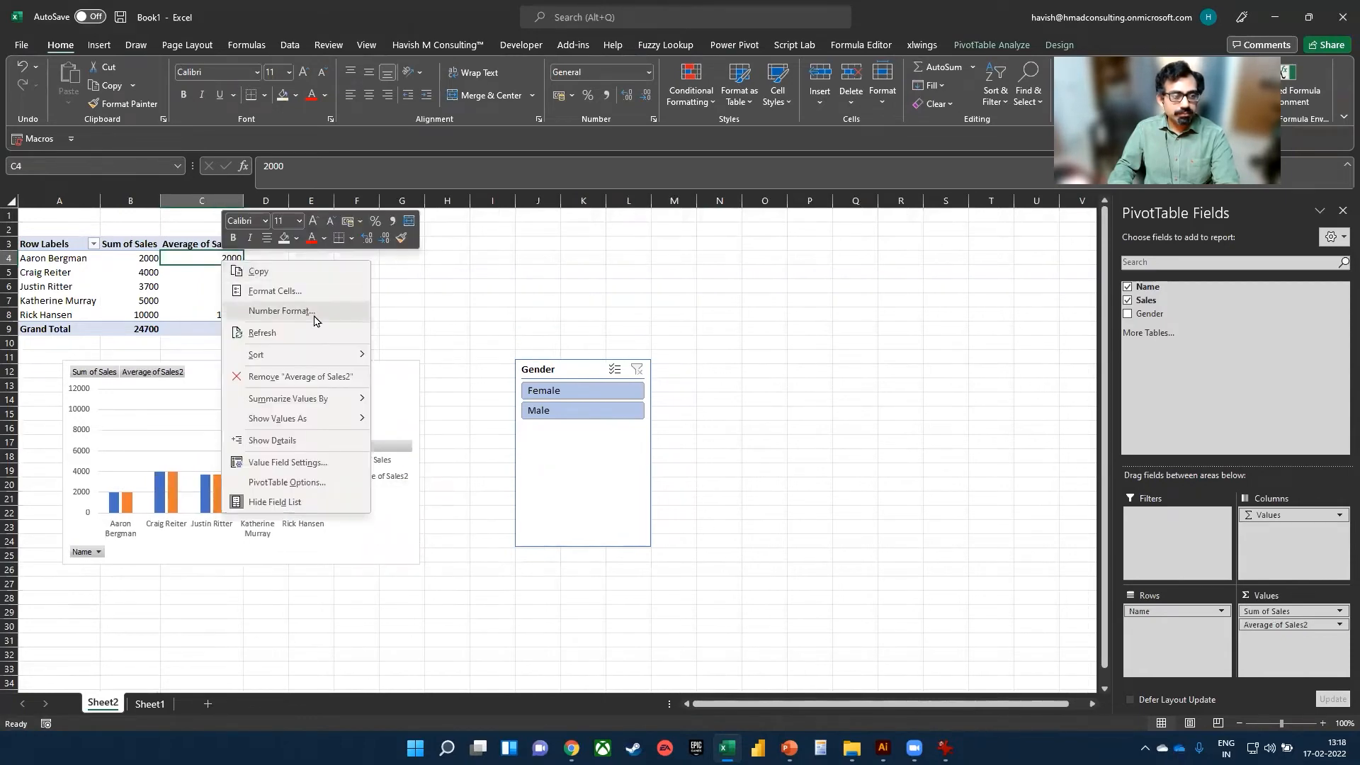
mouse_move(304, 418)
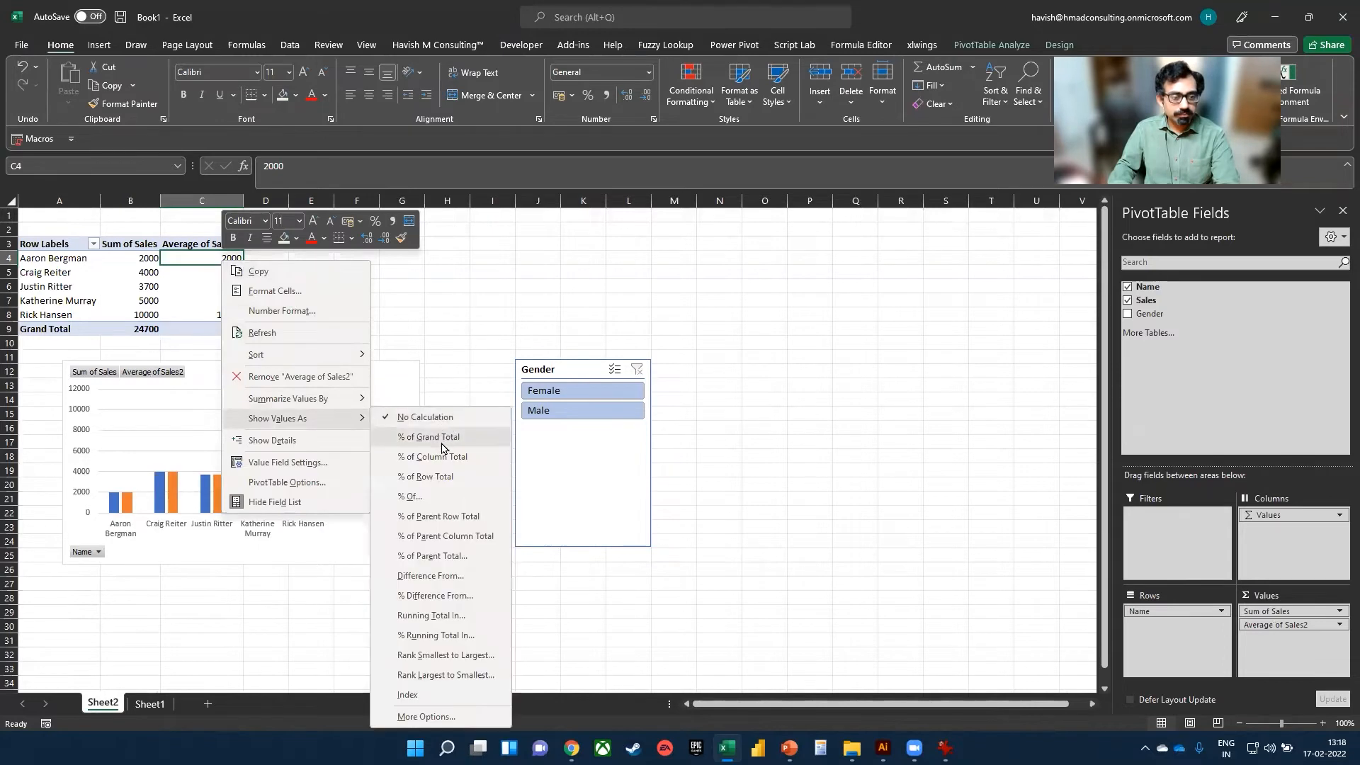
click(458, 635)
click(705, 376)
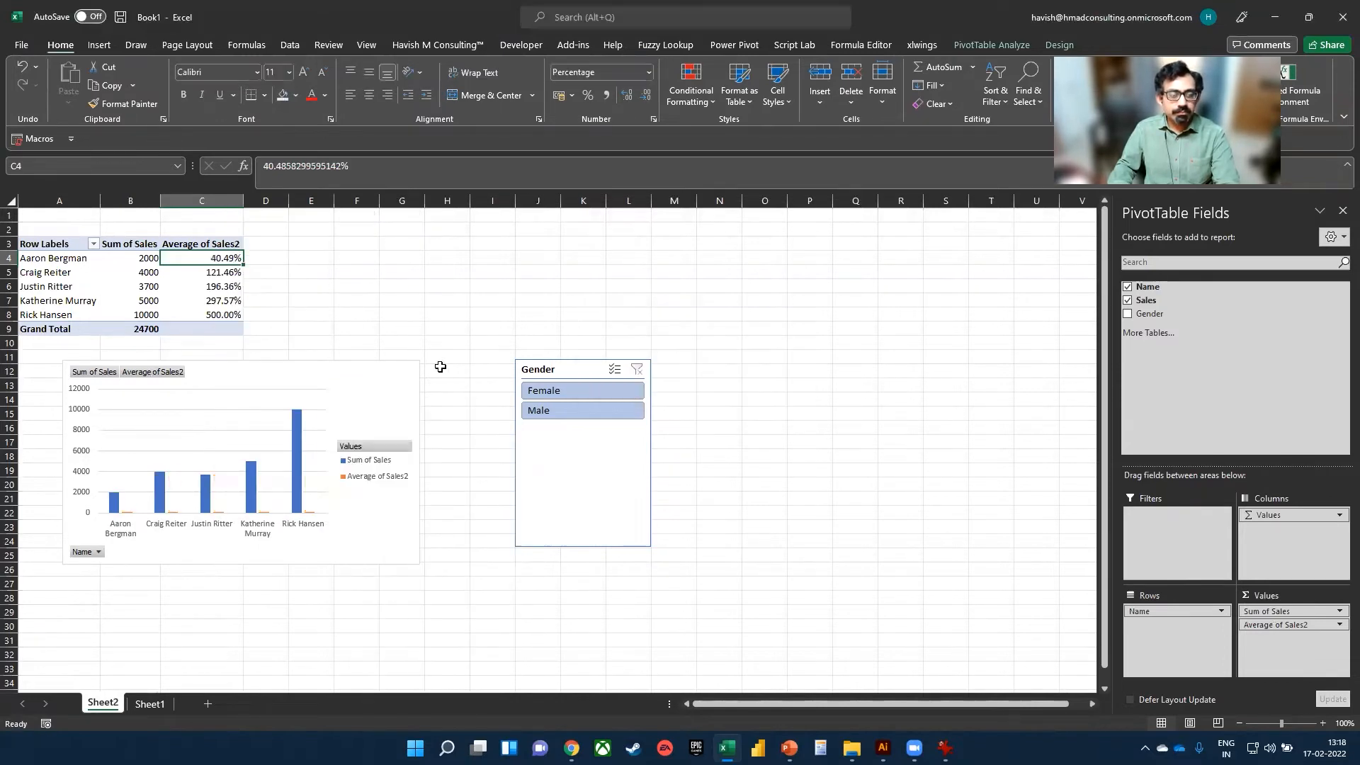
Step: Sort the PivotTable by Sum of Sales from largest to smallest
right_click(291, 374)
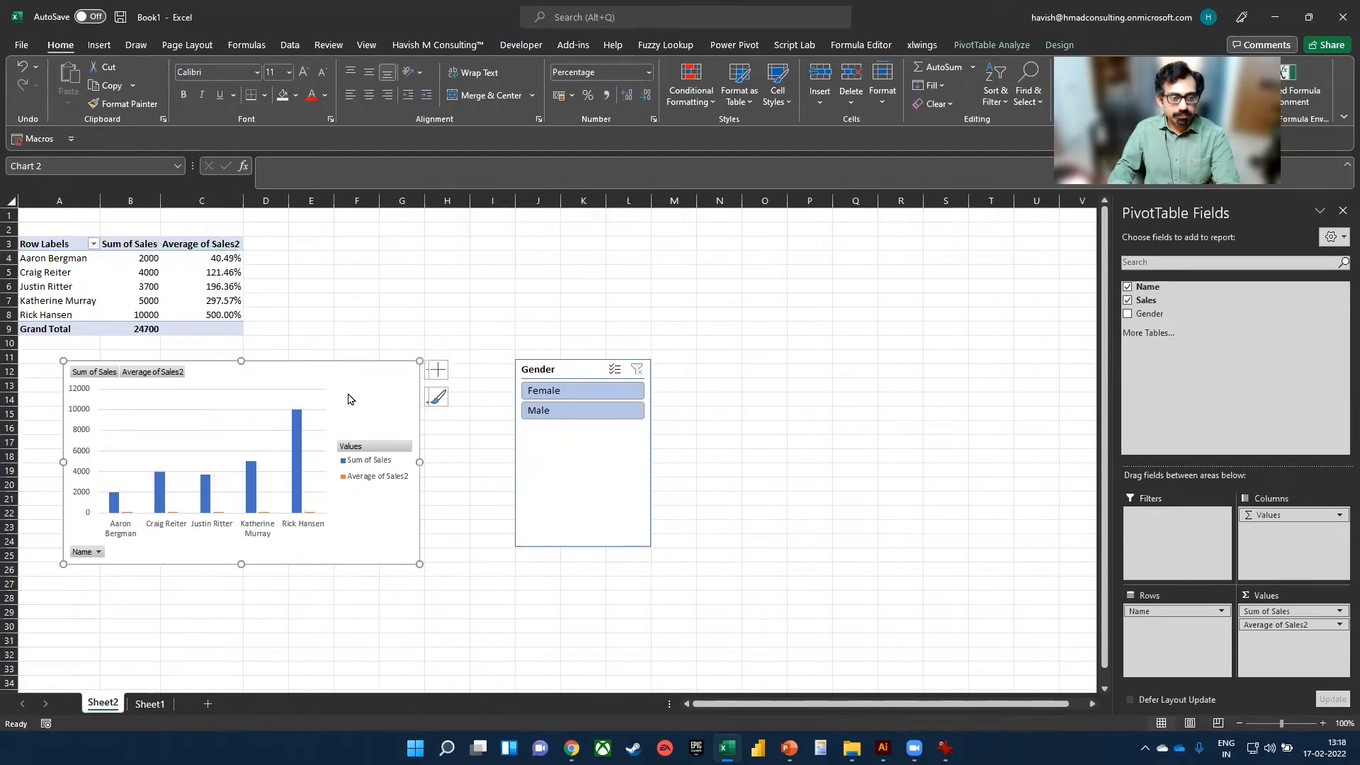
right_click(151, 262)
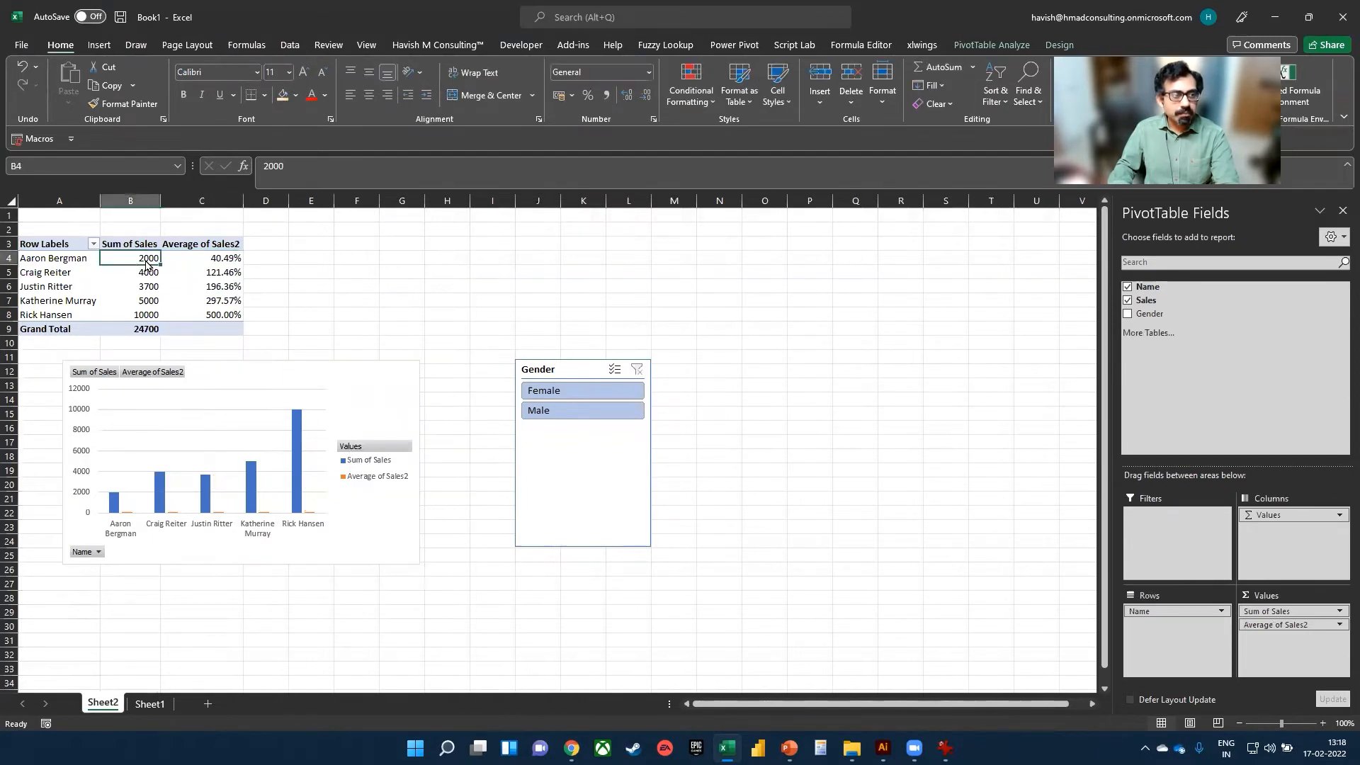
mouse_move(241, 354)
click(333, 372)
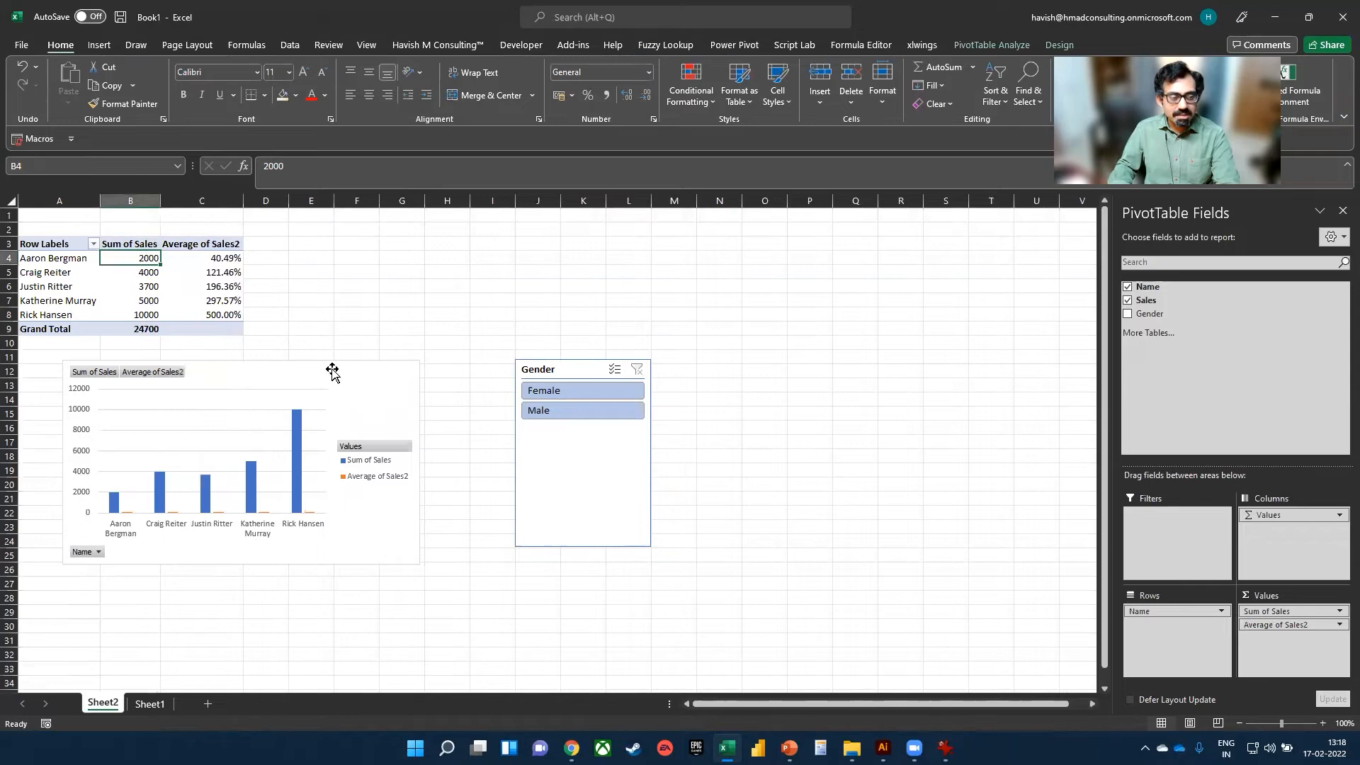
Step: Reapply % Running Total In with base field Name to the second Sales value field
click(226, 259)
right_click(226, 259)
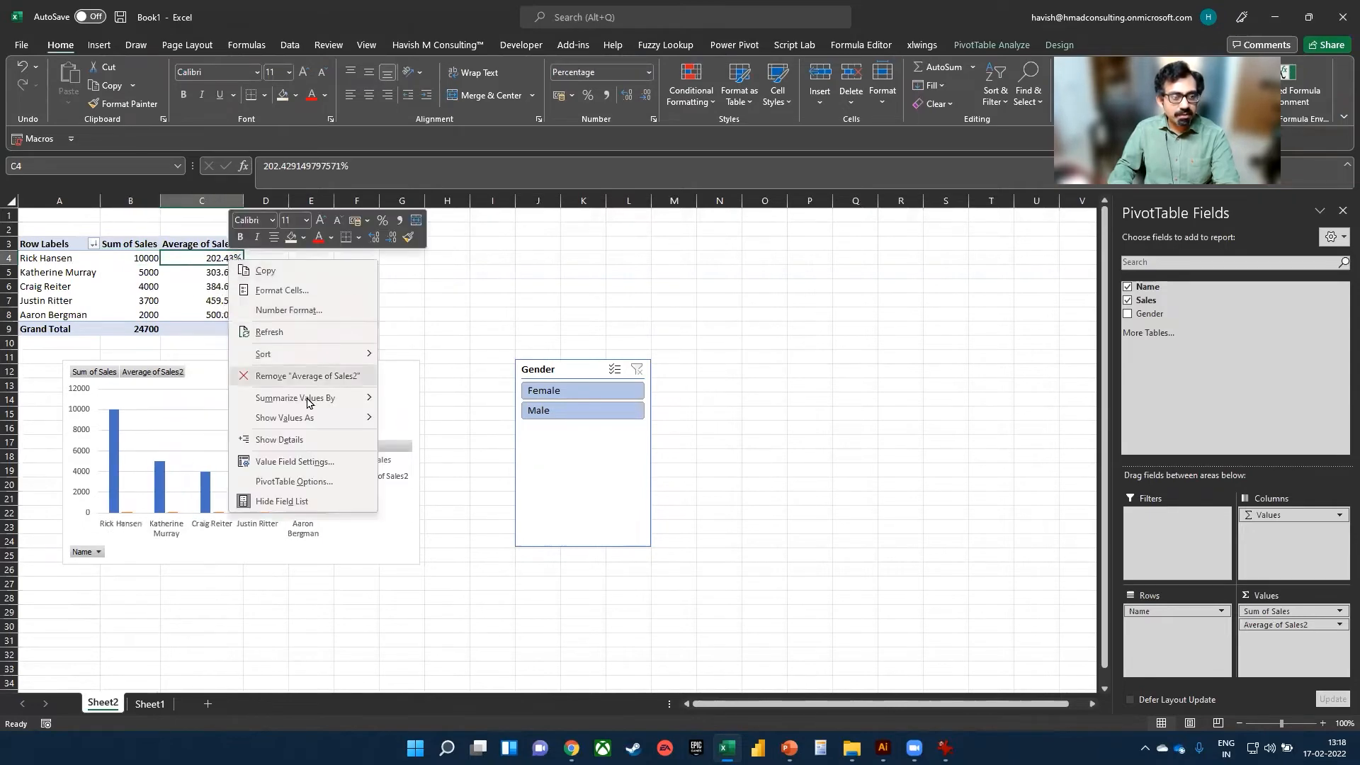
mouse_move(284, 417)
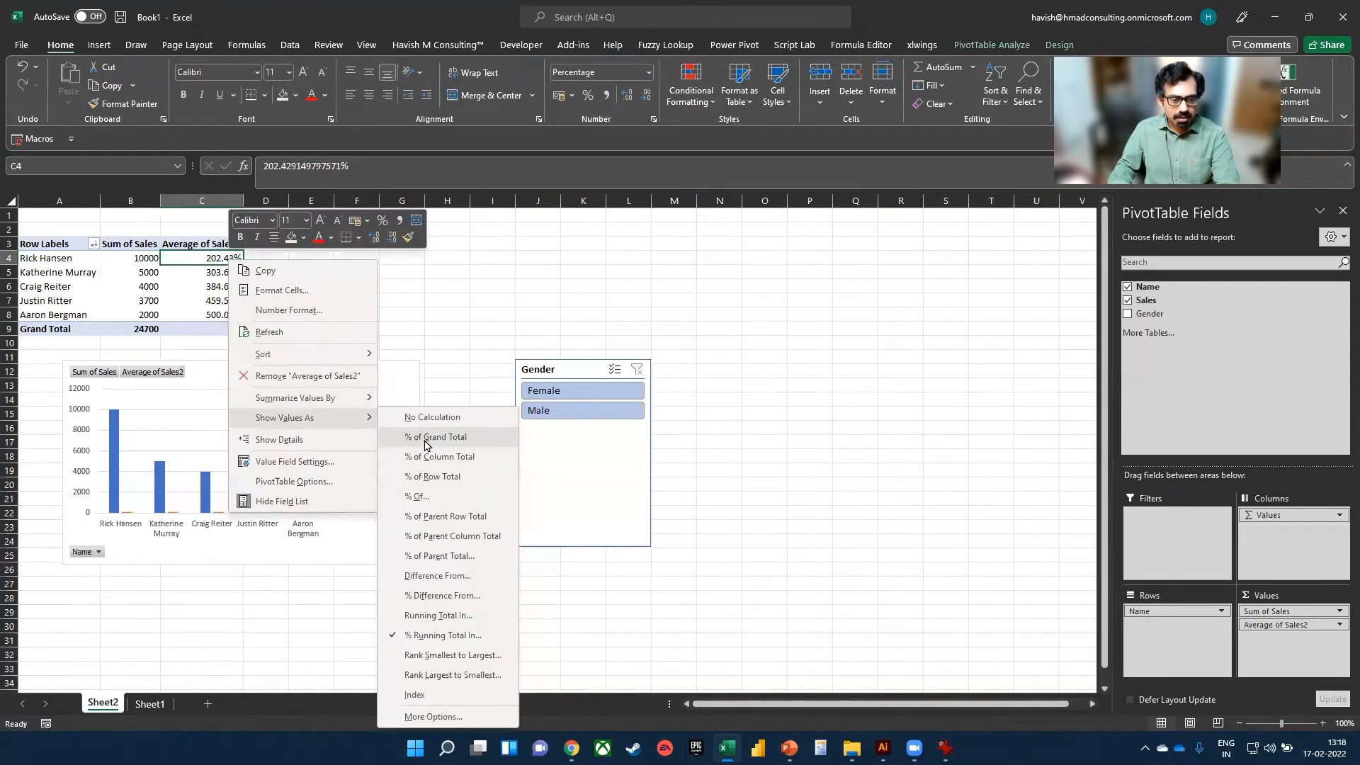
click(447, 636)
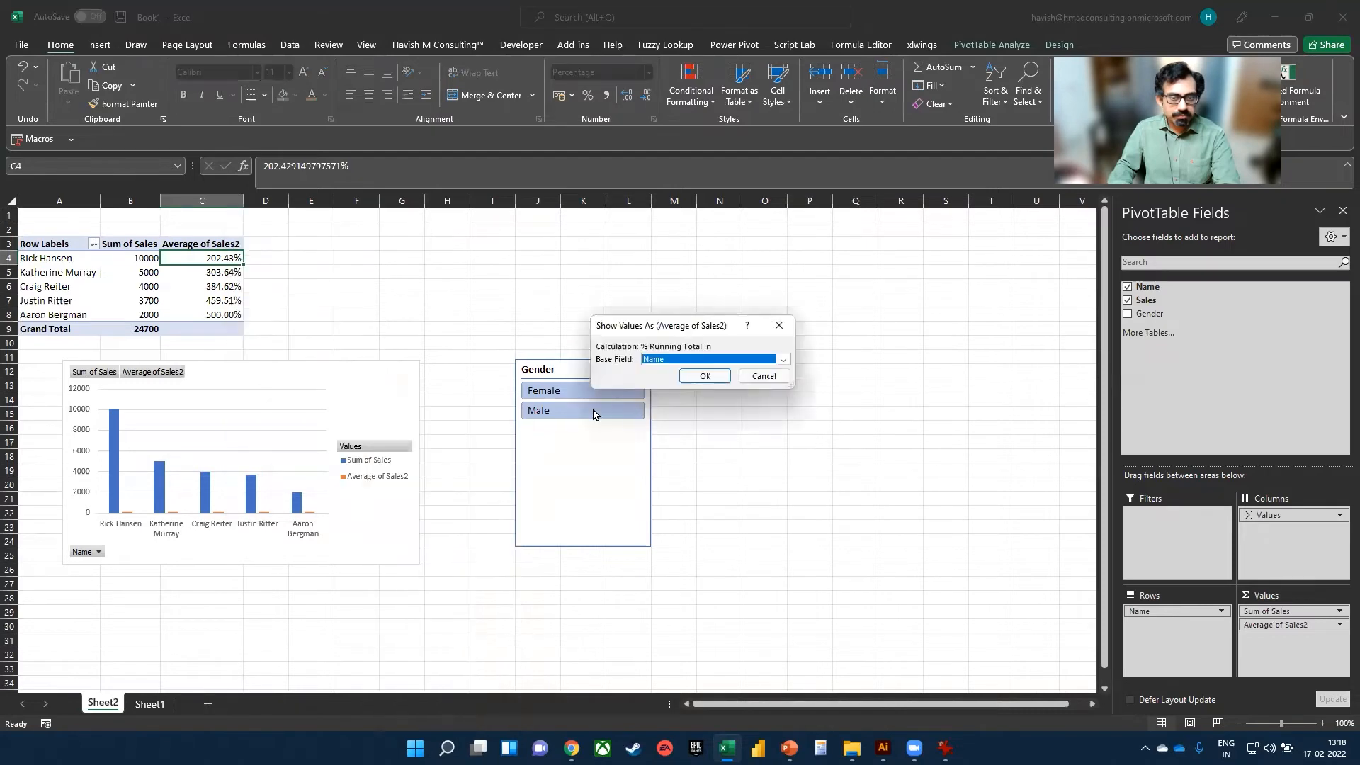
click(698, 361)
click(698, 371)
click(698, 380)
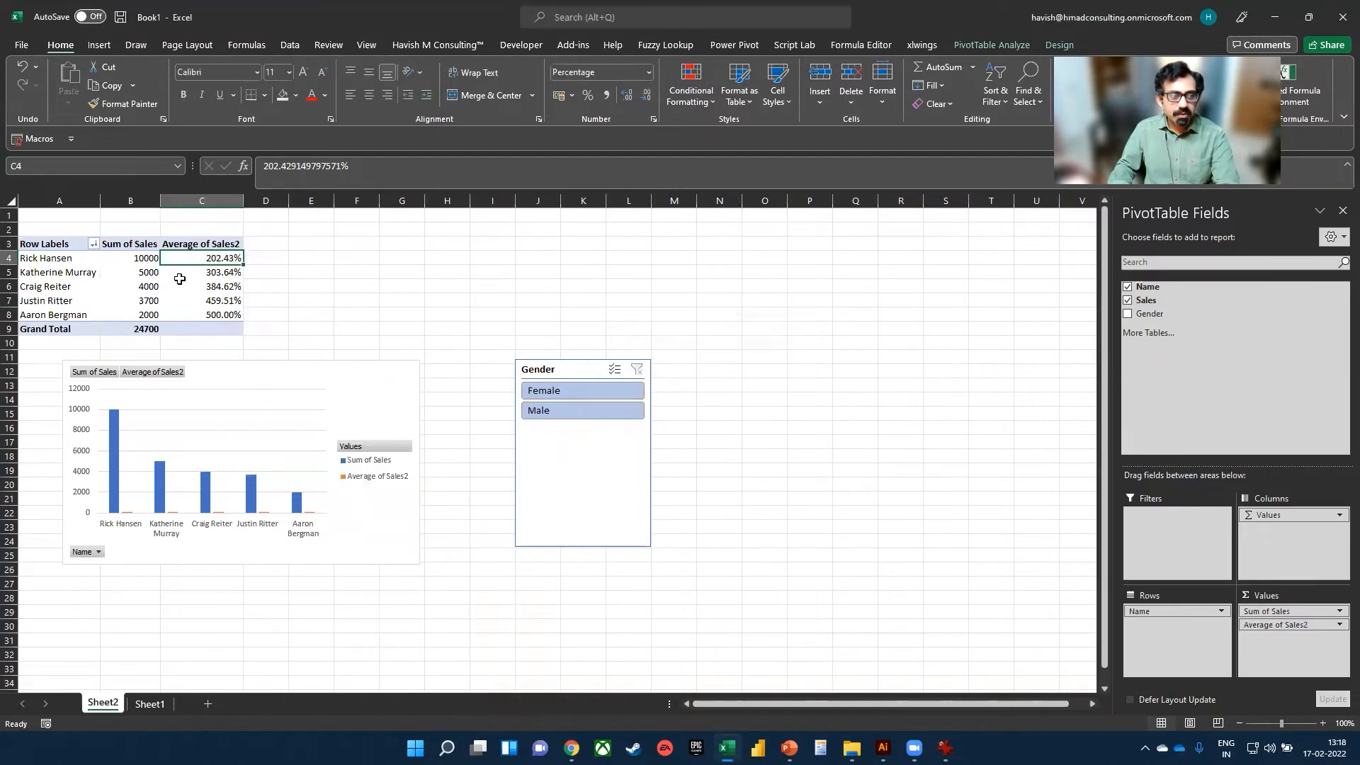
Step: Change the PivotChart to a Combo chart with Sum of Sales as Clustered Column and Average of Sales2 as Line on the secondary axis
click(232, 317)
click(276, 456)
right_click(381, 402)
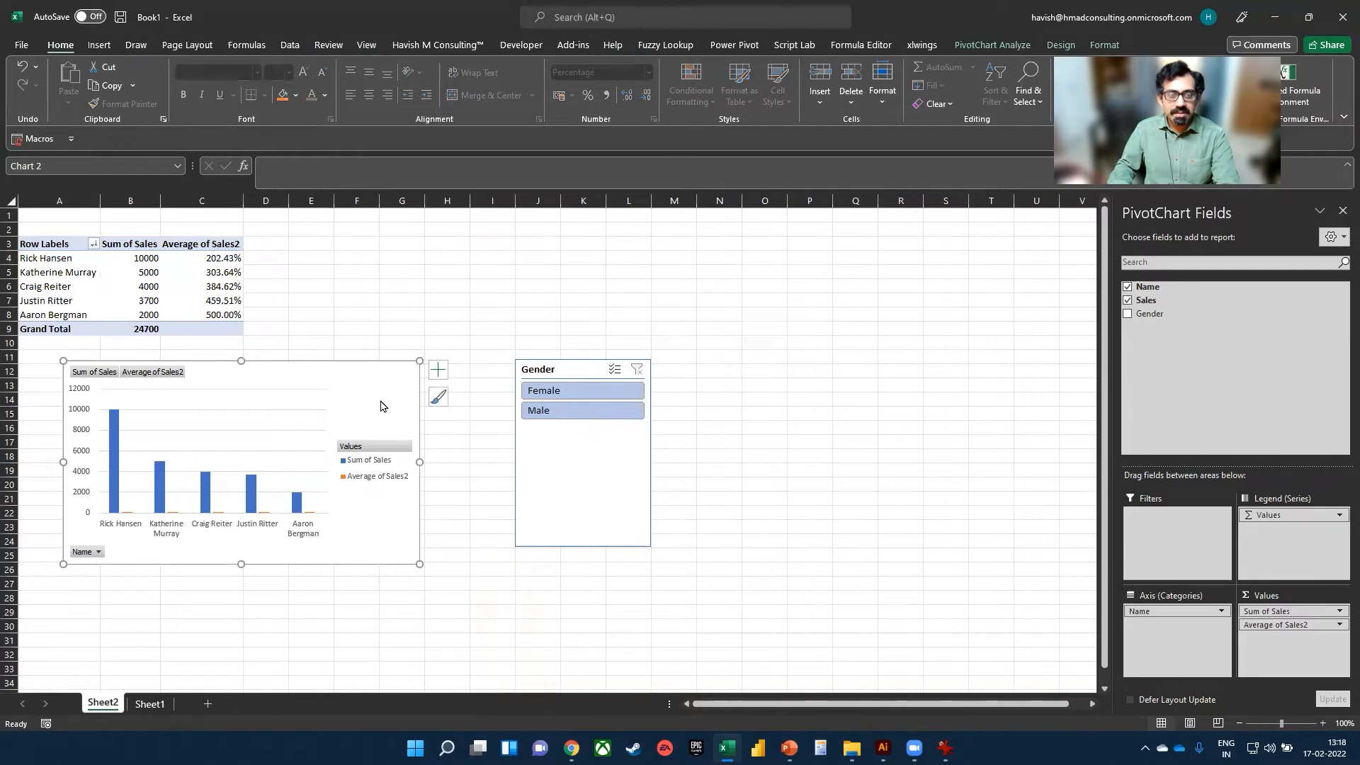
click(479, 454)
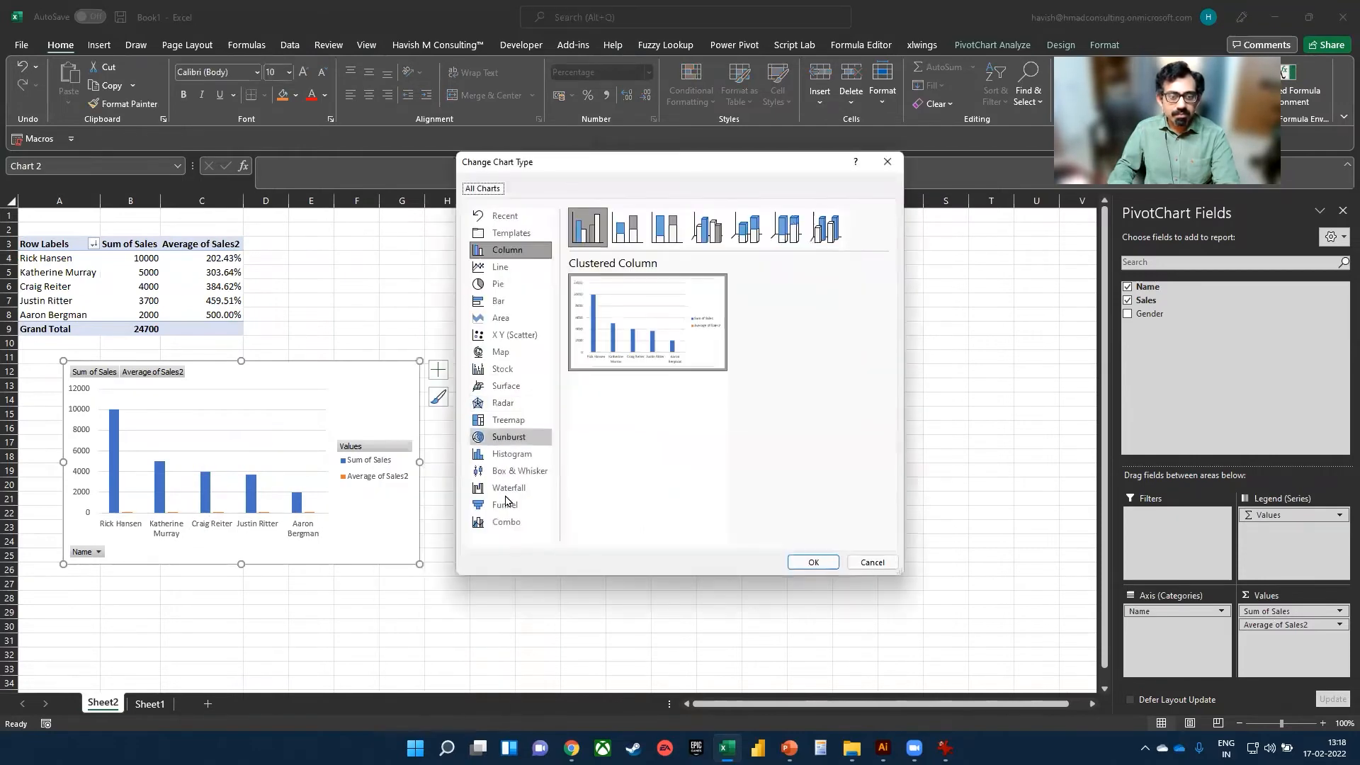
click(507, 522)
click(859, 498)
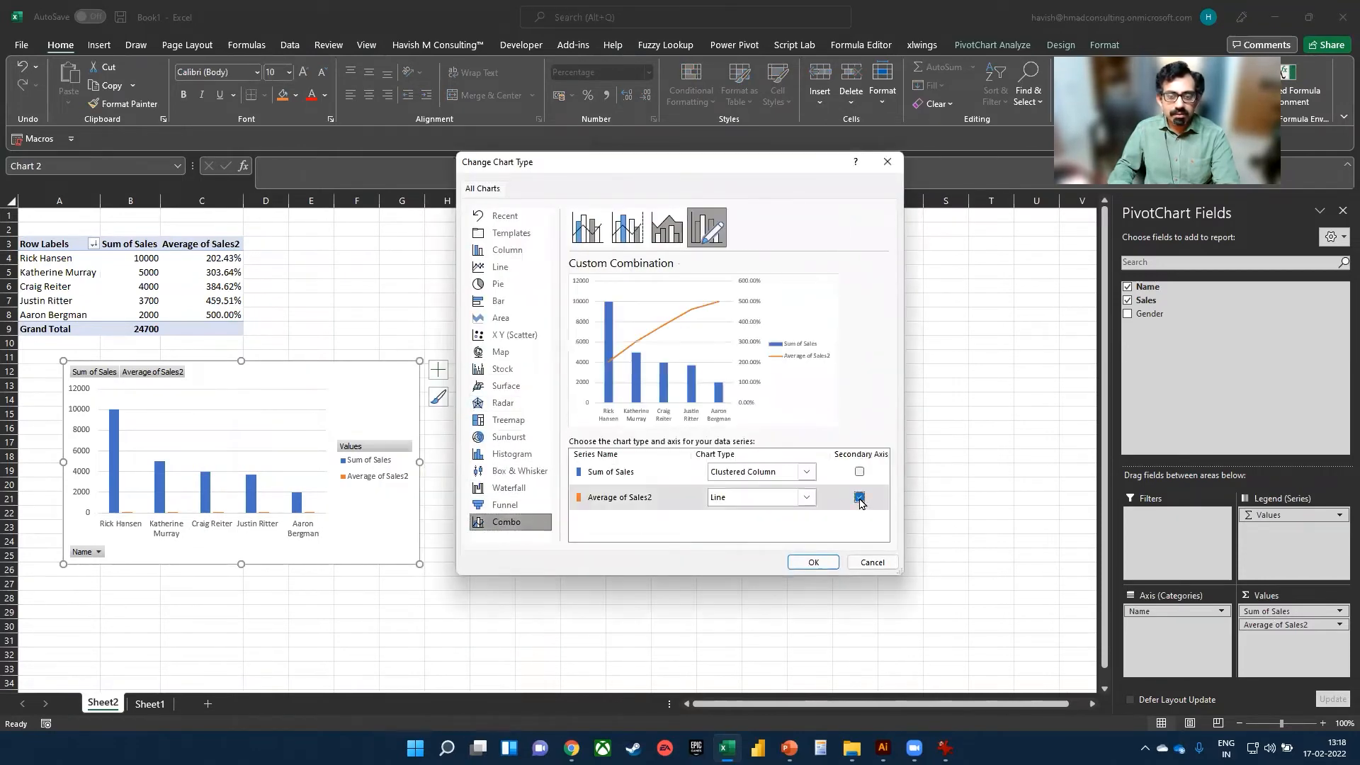
click(811, 563)
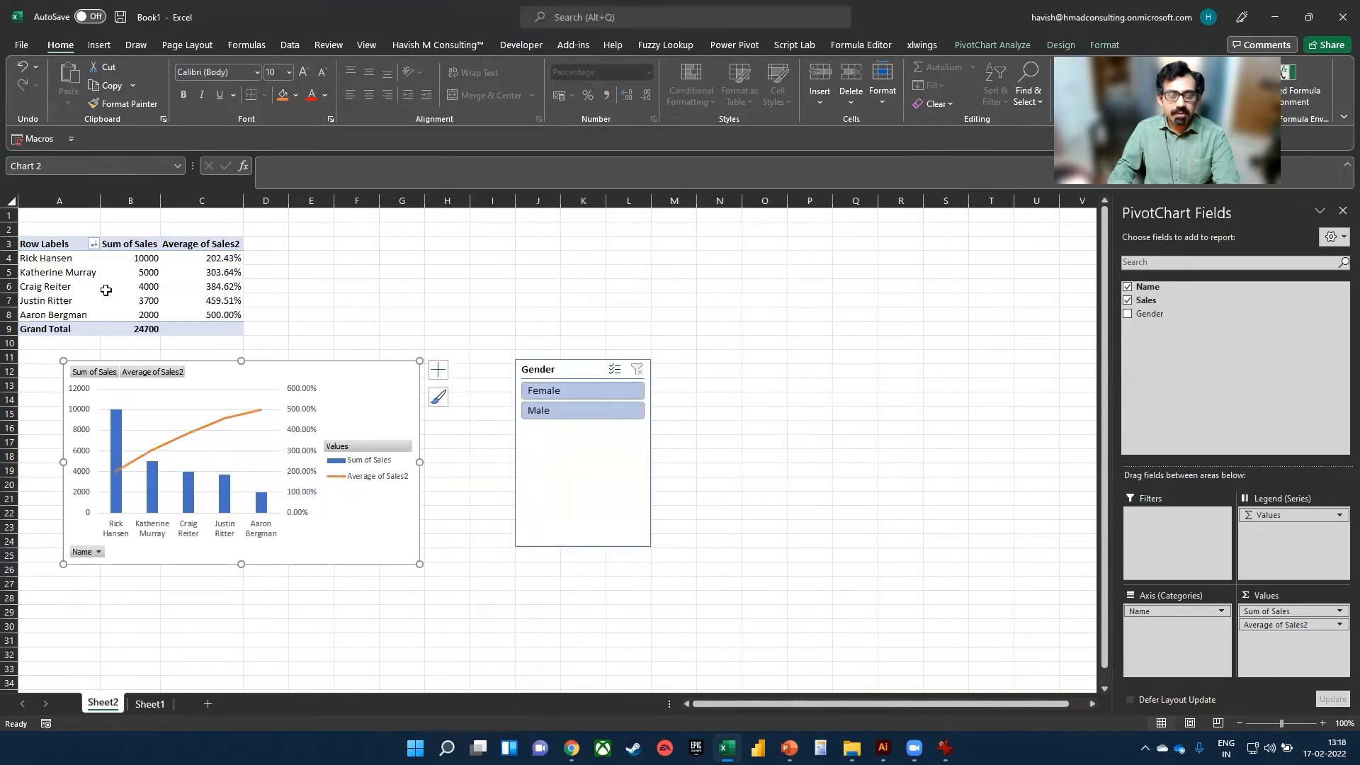
Step: Summarize the second Sales value field by Sum
click(216, 260)
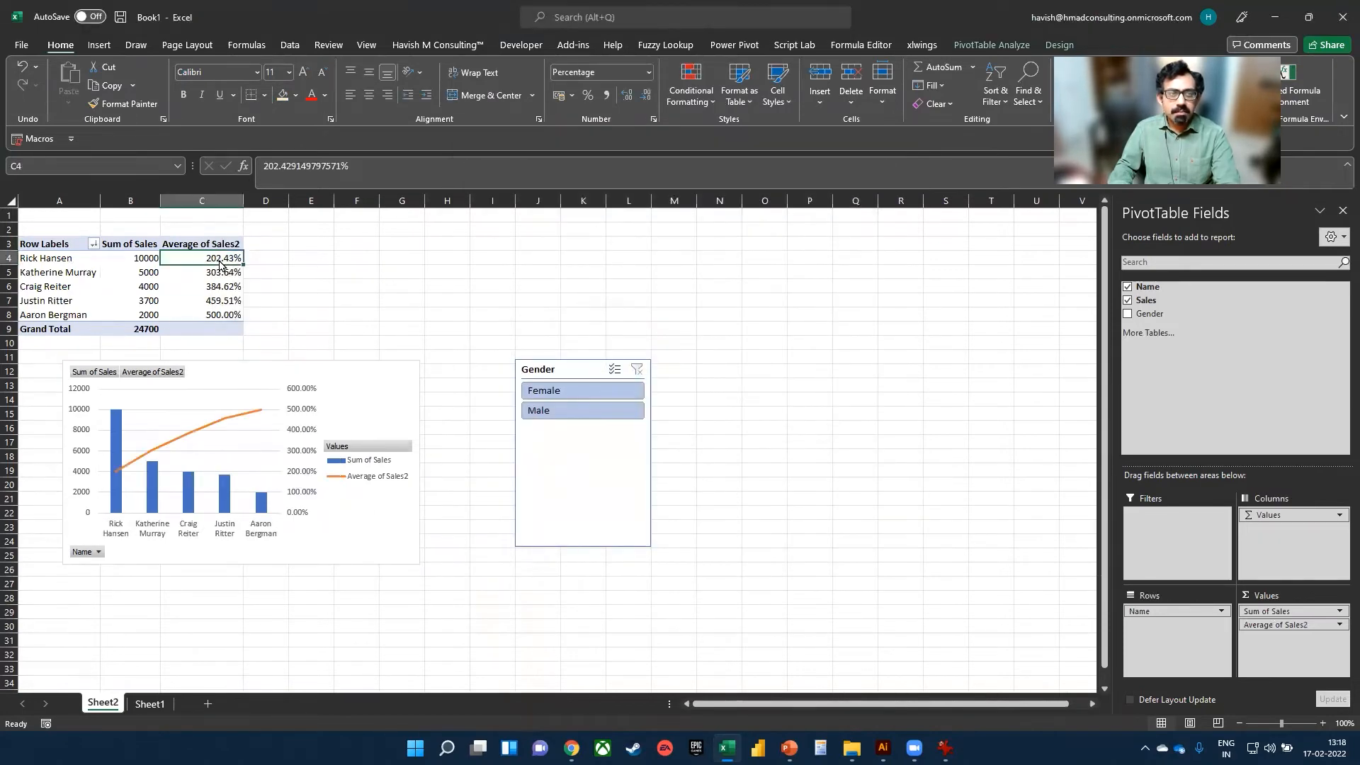
right_click(219, 264)
mouse_move(338, 407)
click(401, 405)
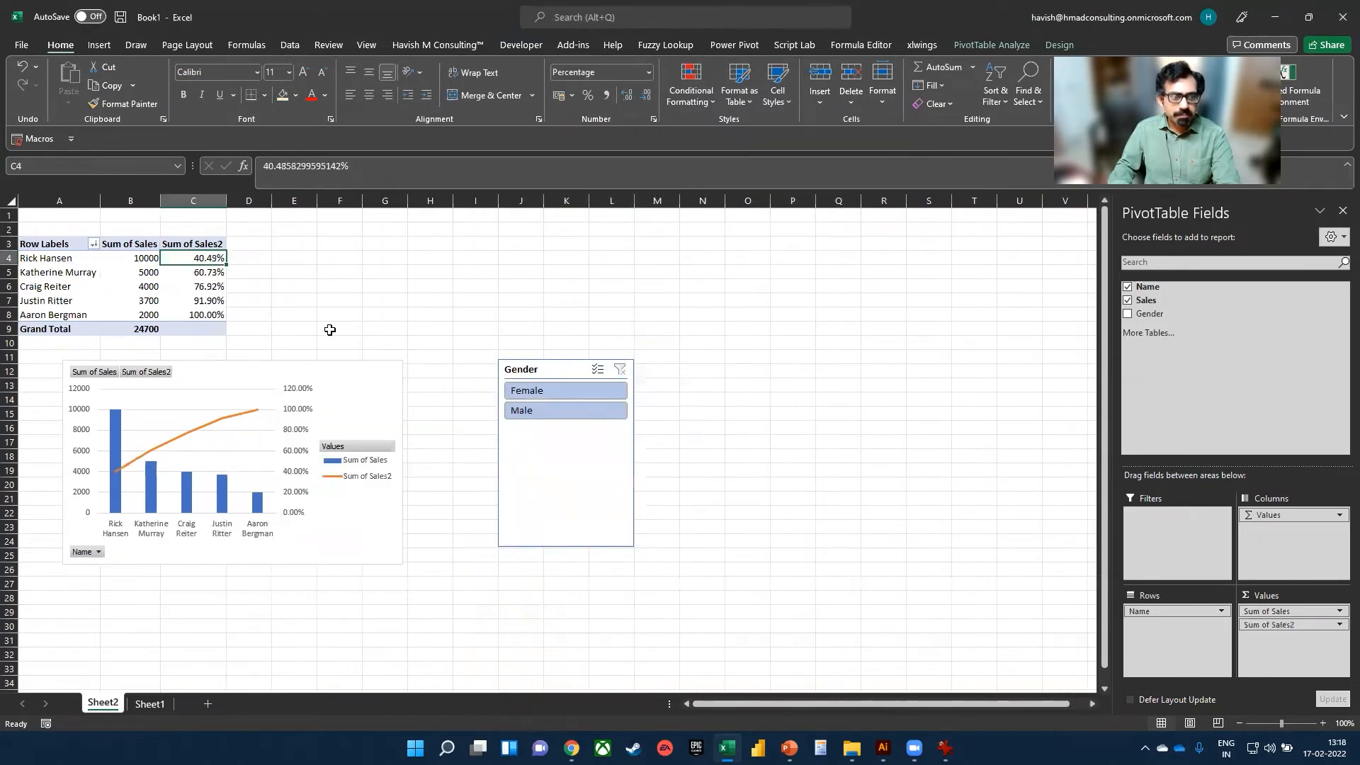
Step: Move the Gender slicer up beside columns K to M, widen the PivotChart and shift it slightly towards the slicer
click(367, 367)
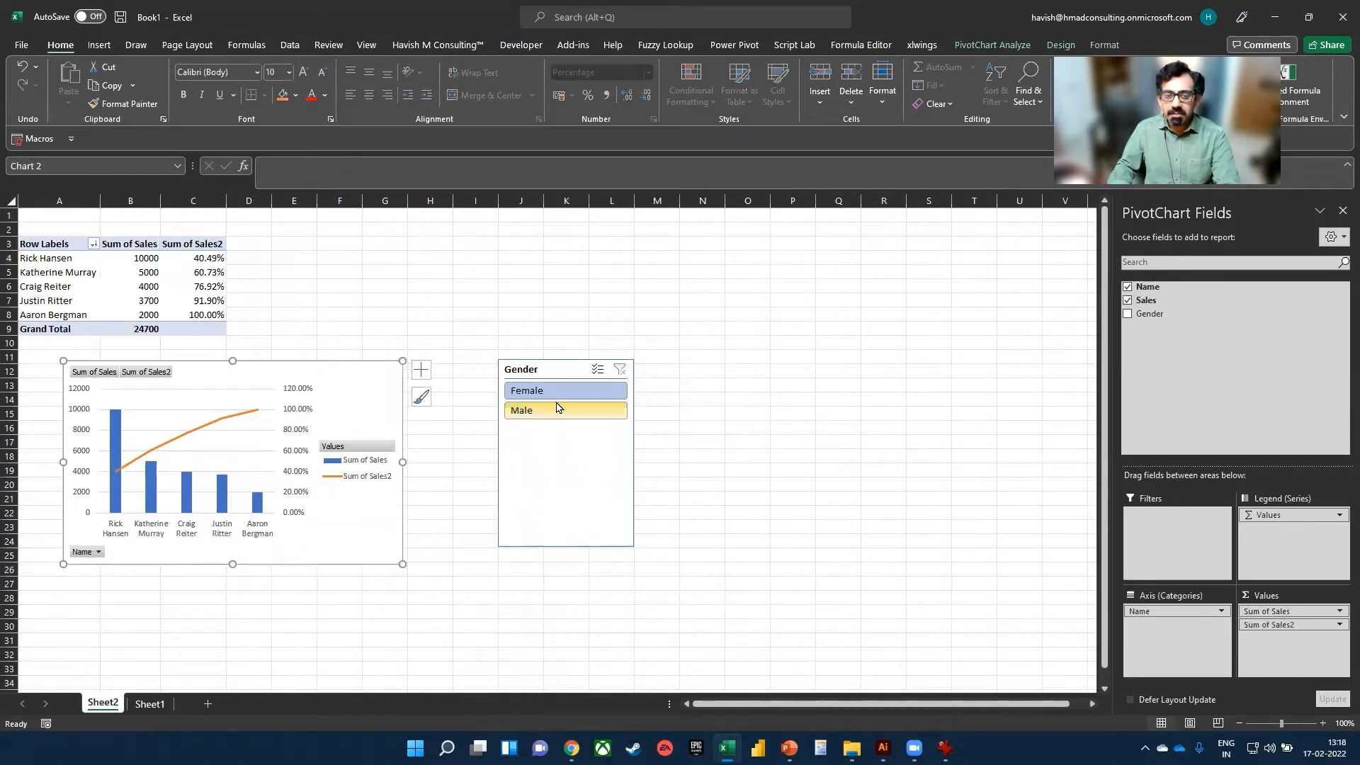
drag(557, 370, 596, 223)
click(396, 430)
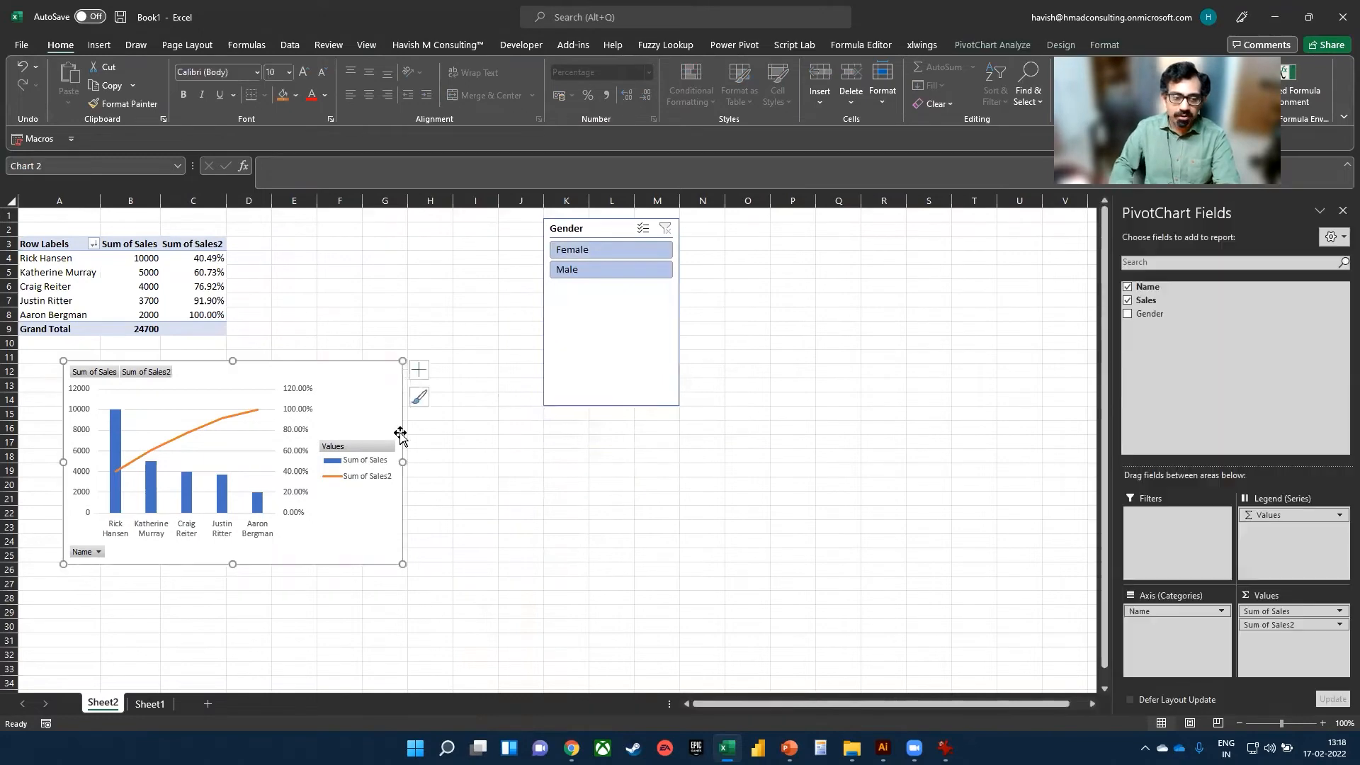
drag(399, 460, 496, 462)
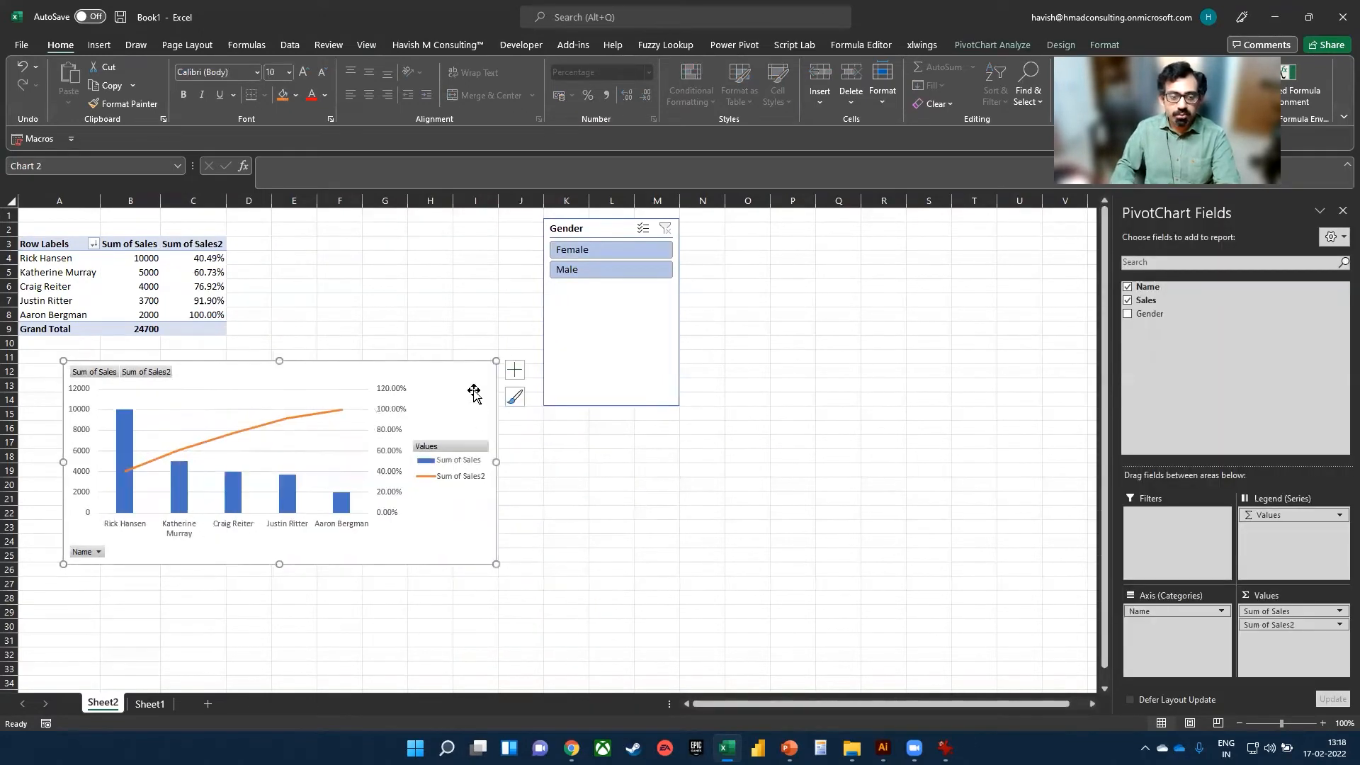
drag(461, 363, 500, 370)
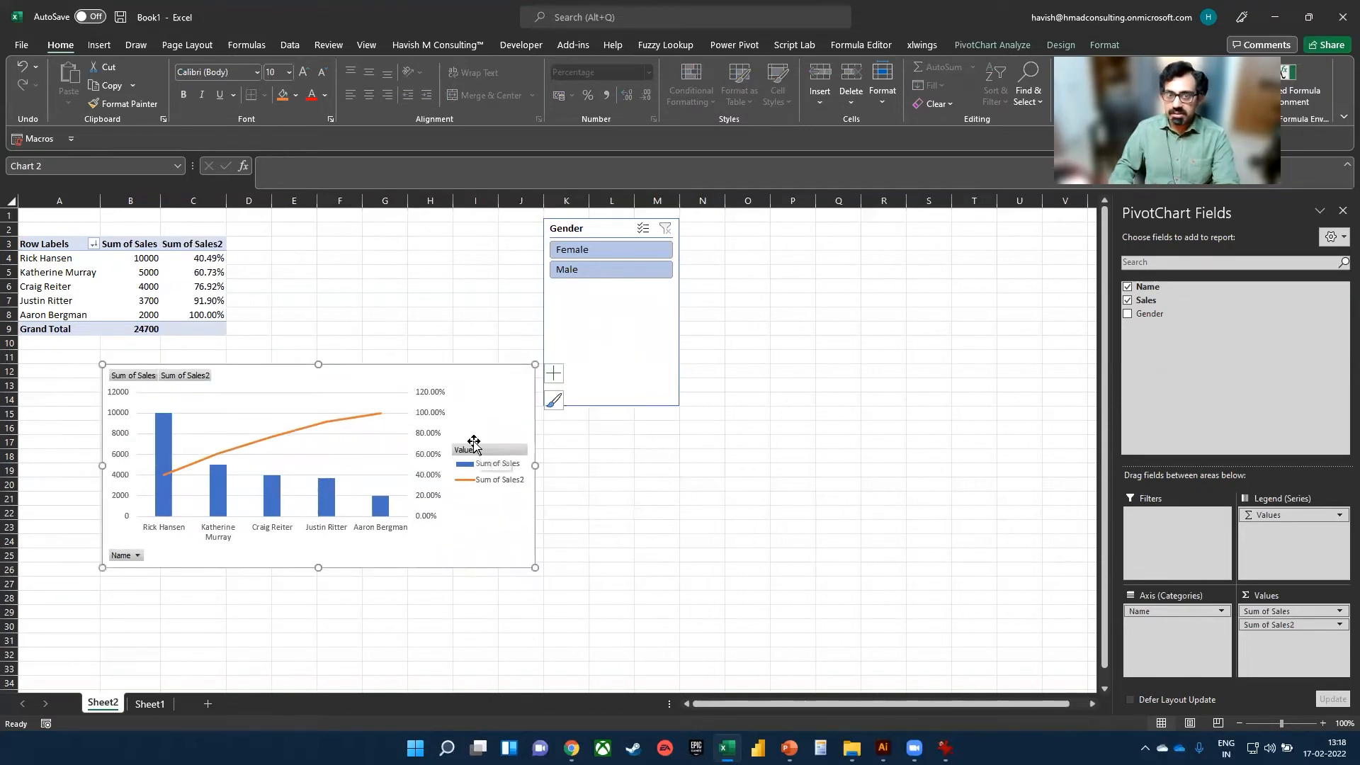
Step: Try the Gender slicer by filtering for Male and for Female, and clear the filter
click(207, 286)
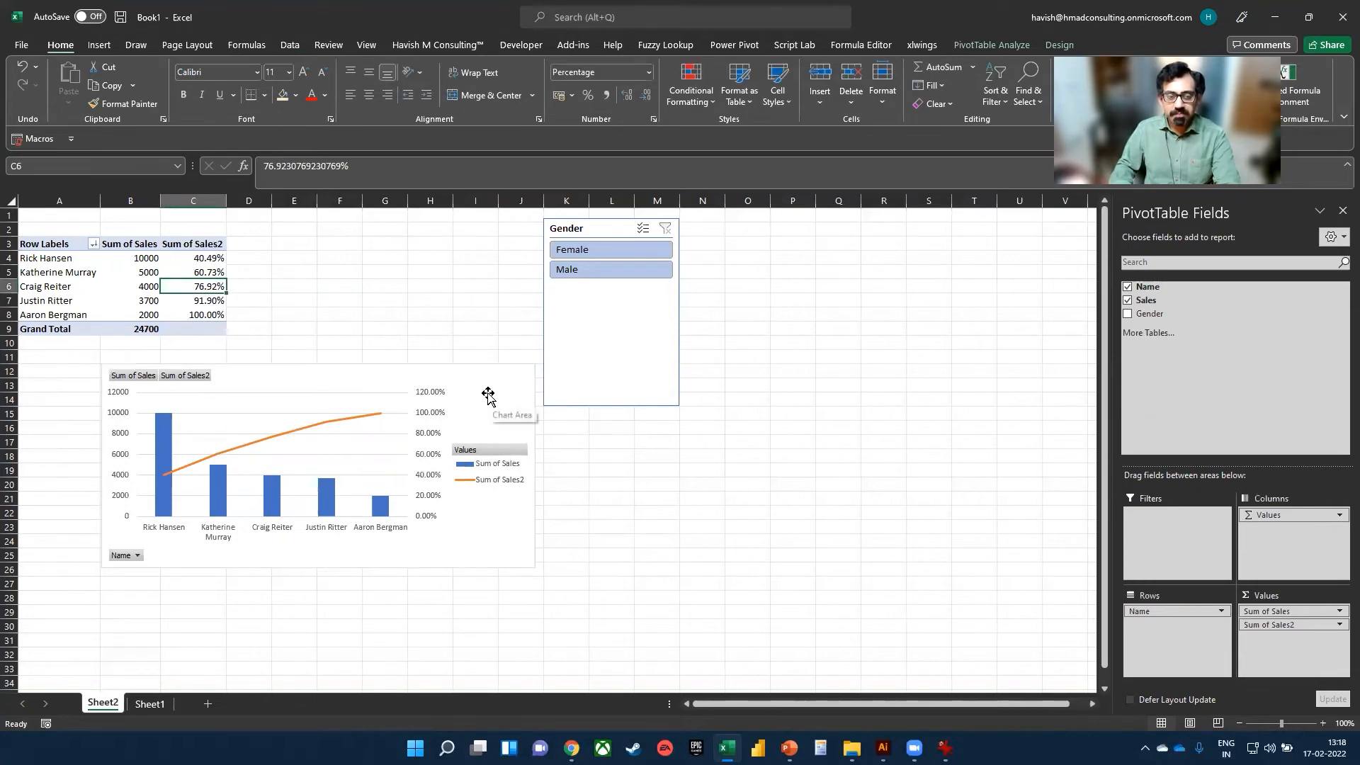
click(577, 271)
click(592, 251)
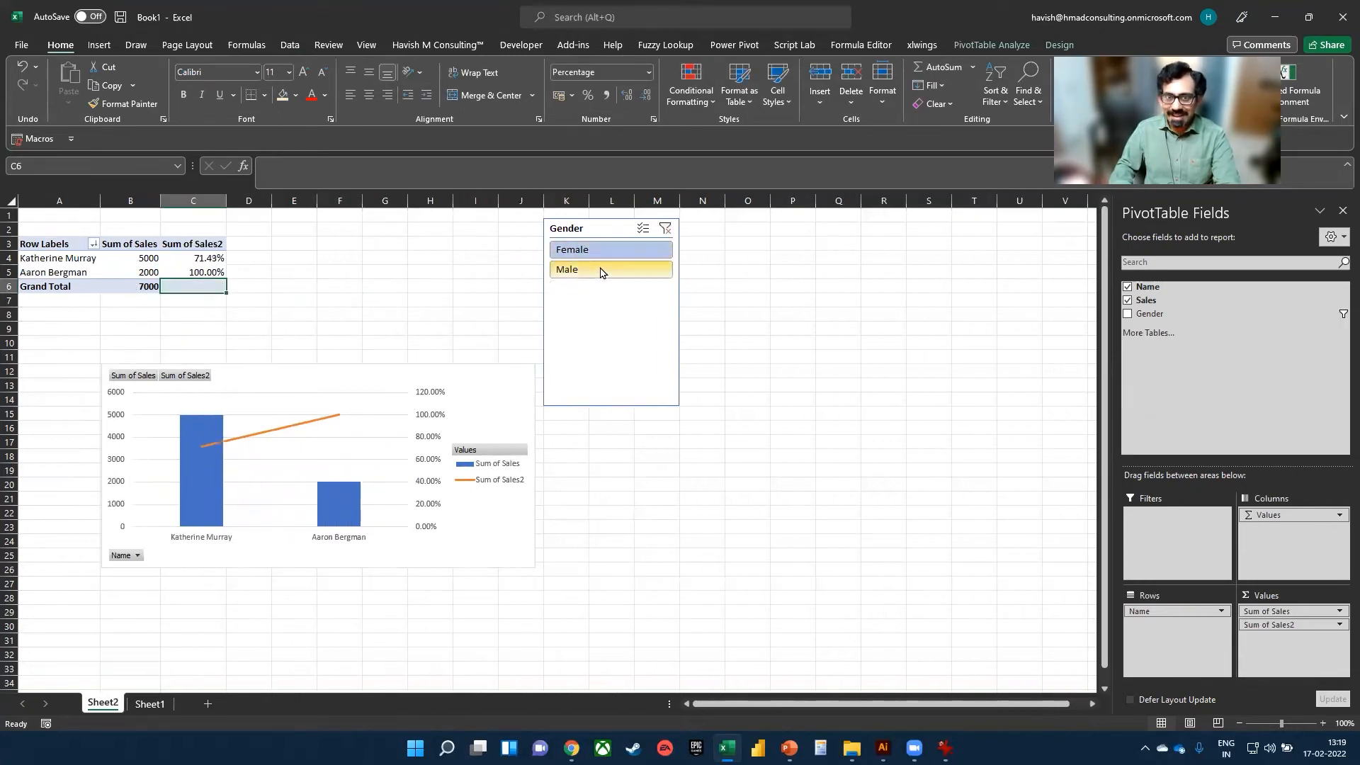
click(665, 228)
click(448, 256)
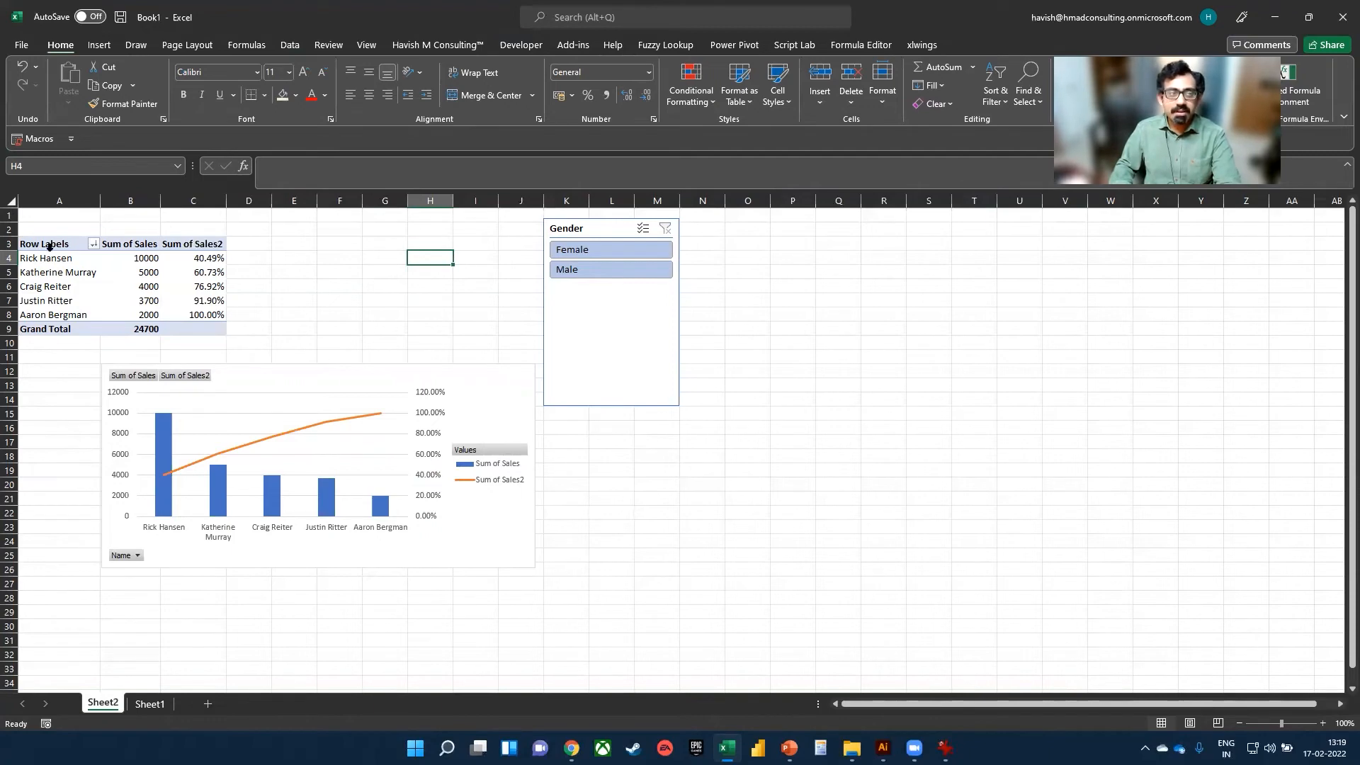
Step: Copy the range A1:N26 with the PivotTable, chart and slicer, switch to PowerPoint and paste it onto slide 6 as an embedded object
drag(432, 358, 689, 567)
key(ctrl+c)
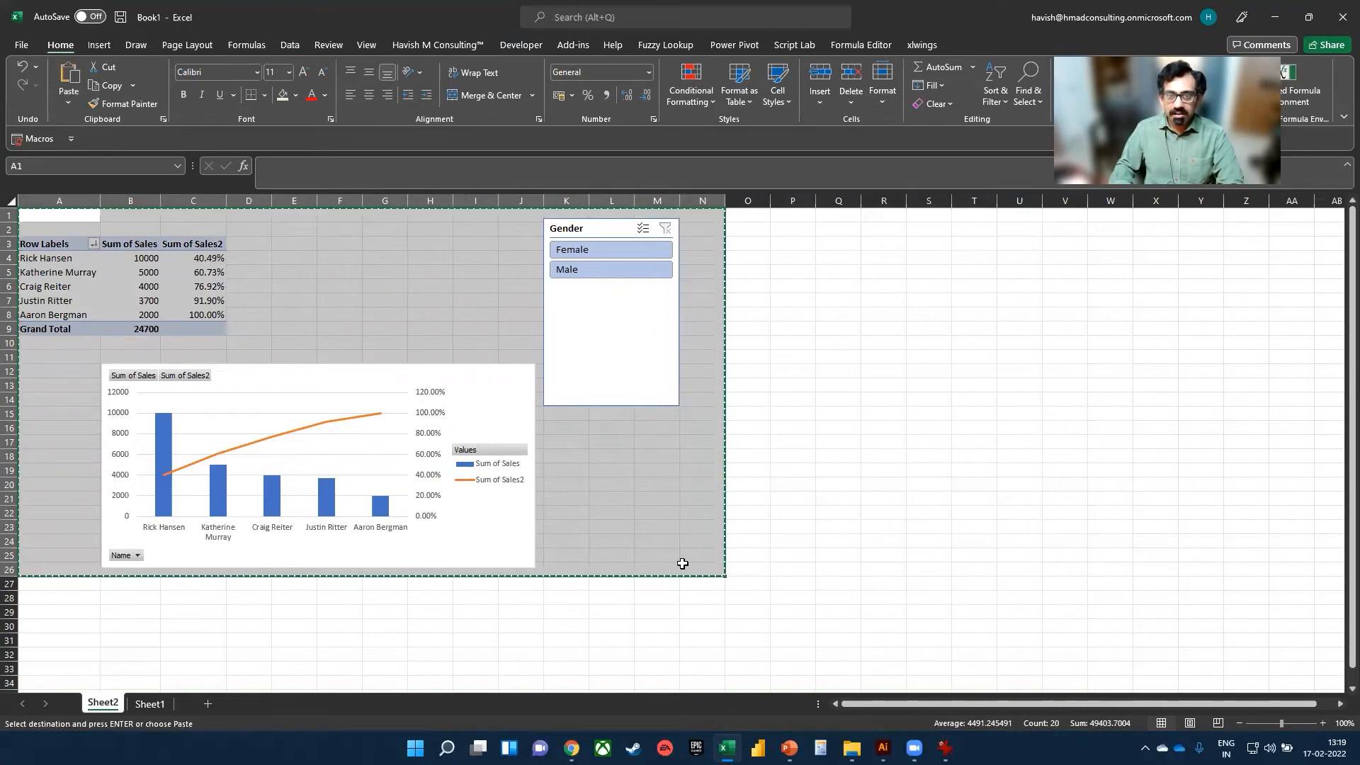
key(alt+Tab)
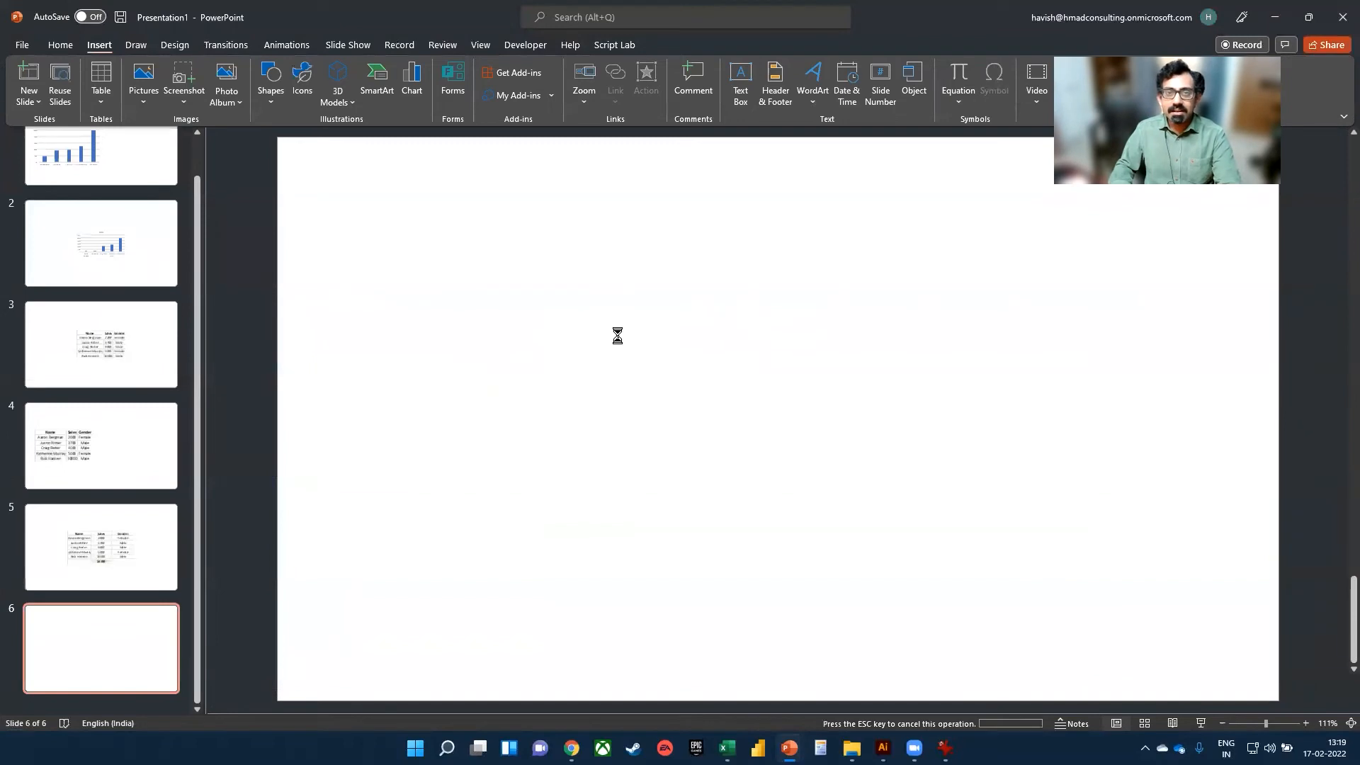
key(ctrl+v)
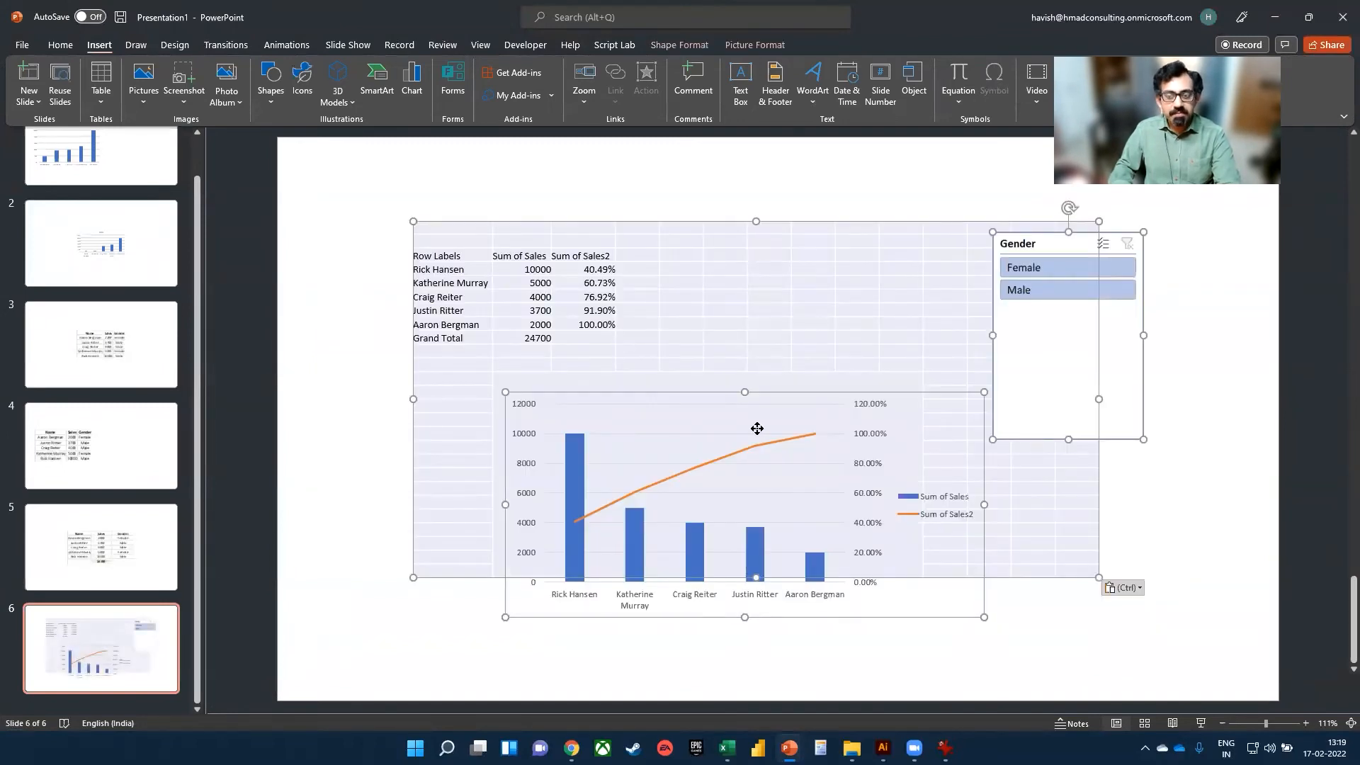
click(1129, 590)
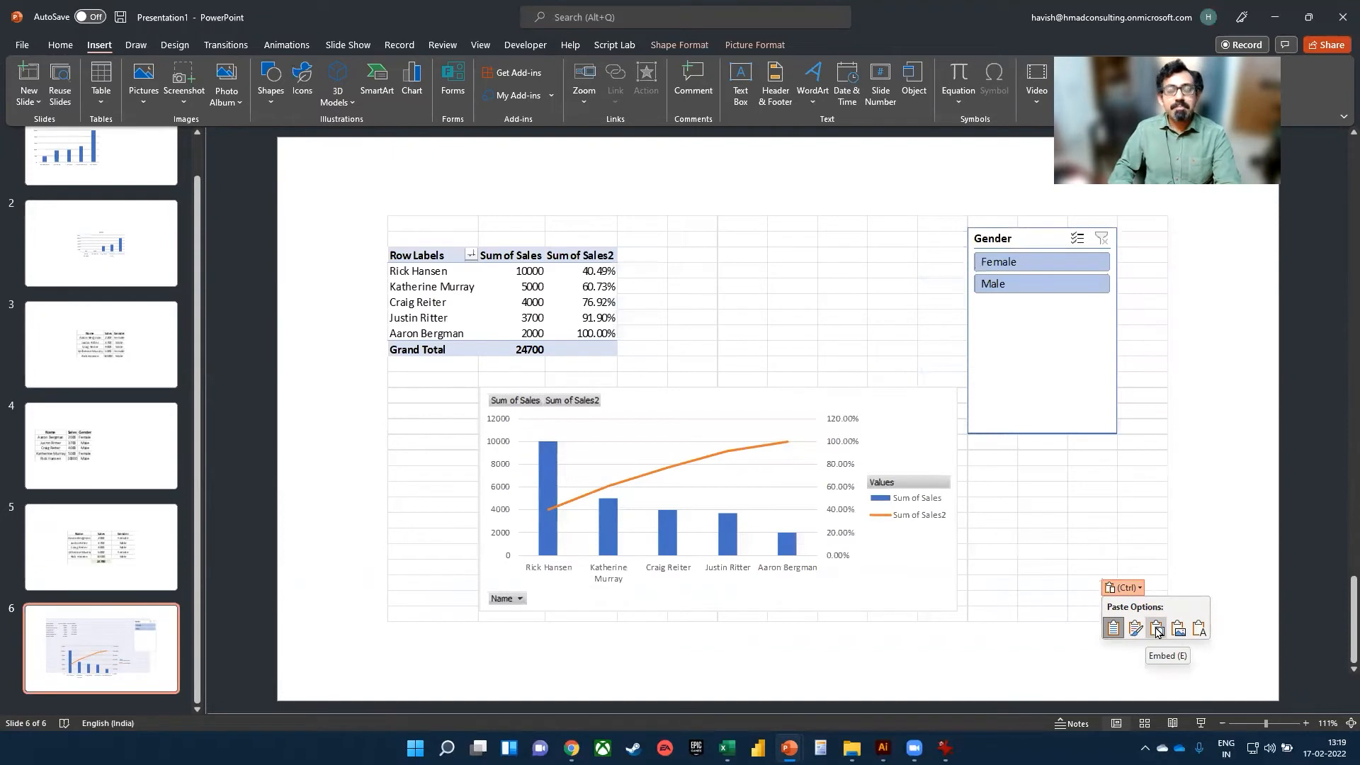
click(1157, 631)
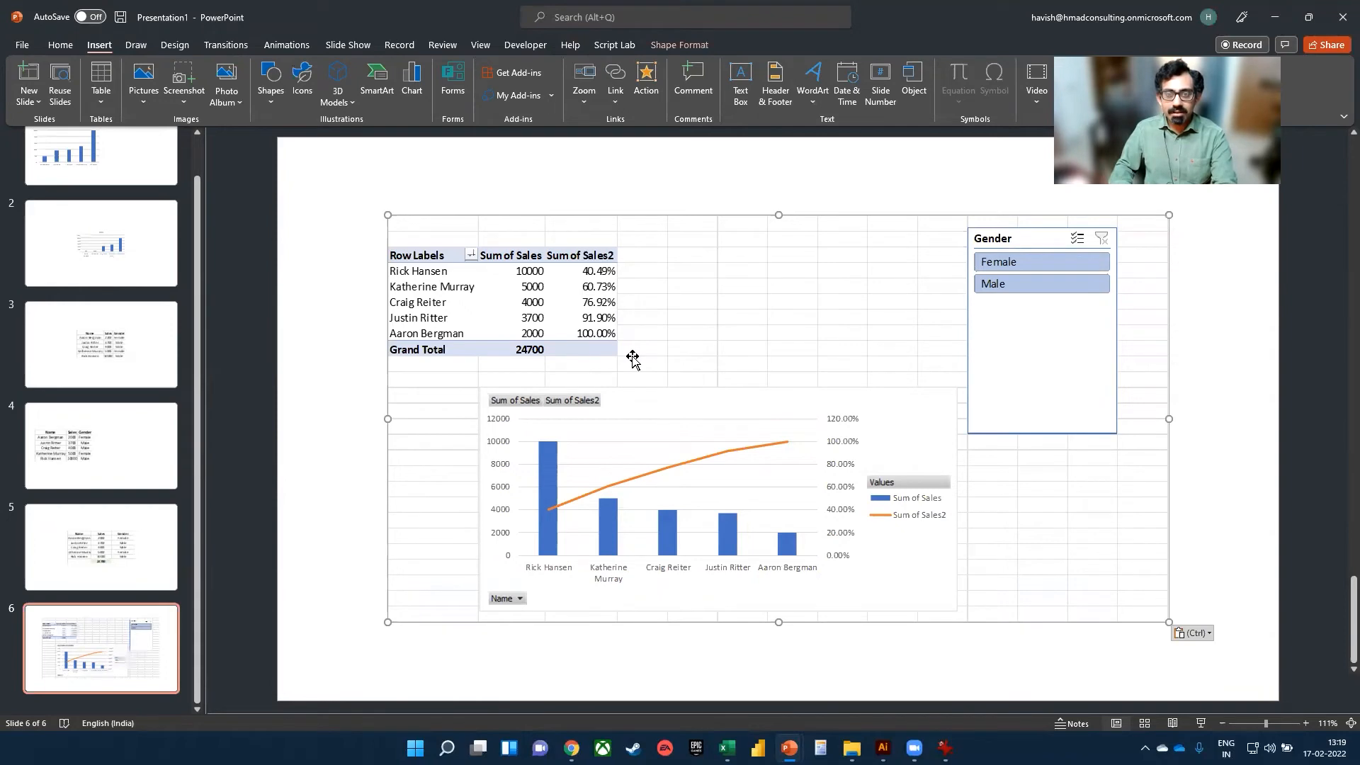
click(624, 189)
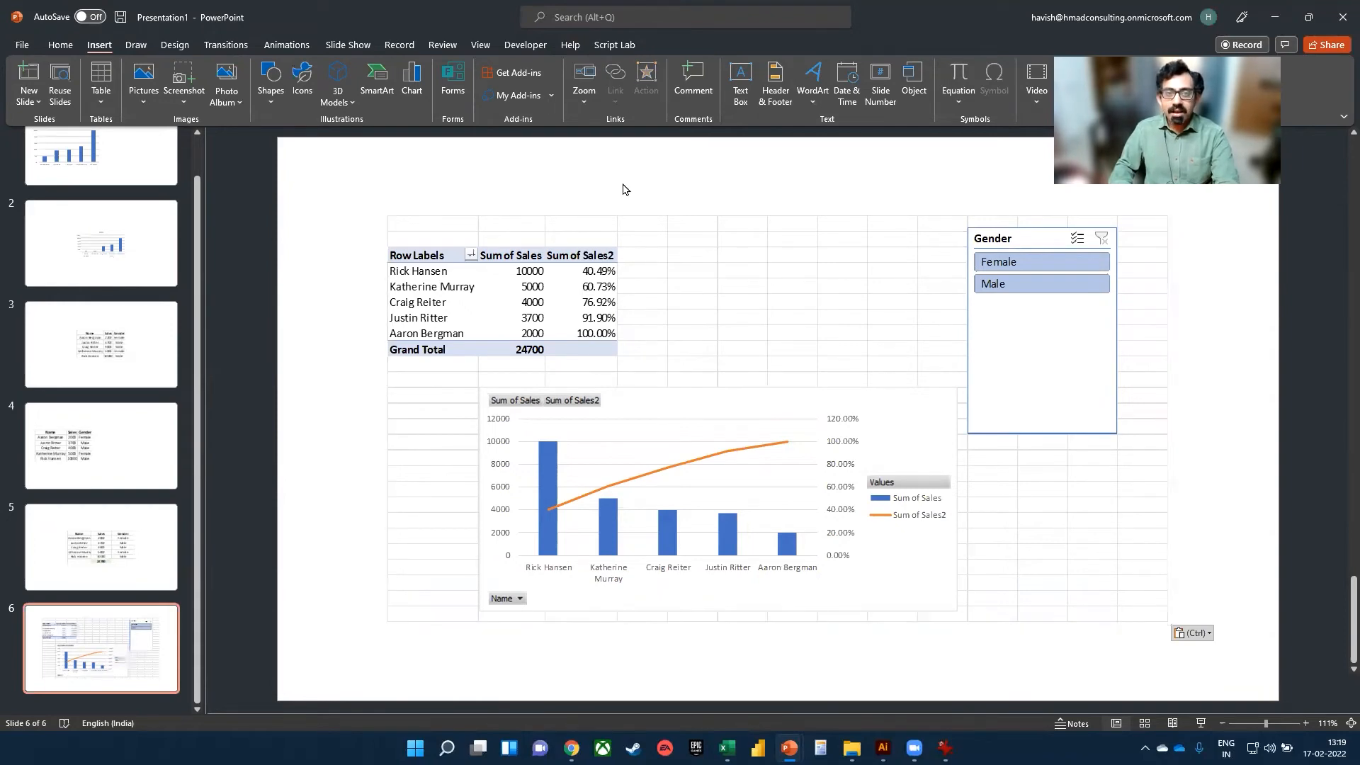
Step: Try the Gender slicer inside the embedded worksheet by filtering for Female and for Male, clear the filter and leave editing
double_click(599, 375)
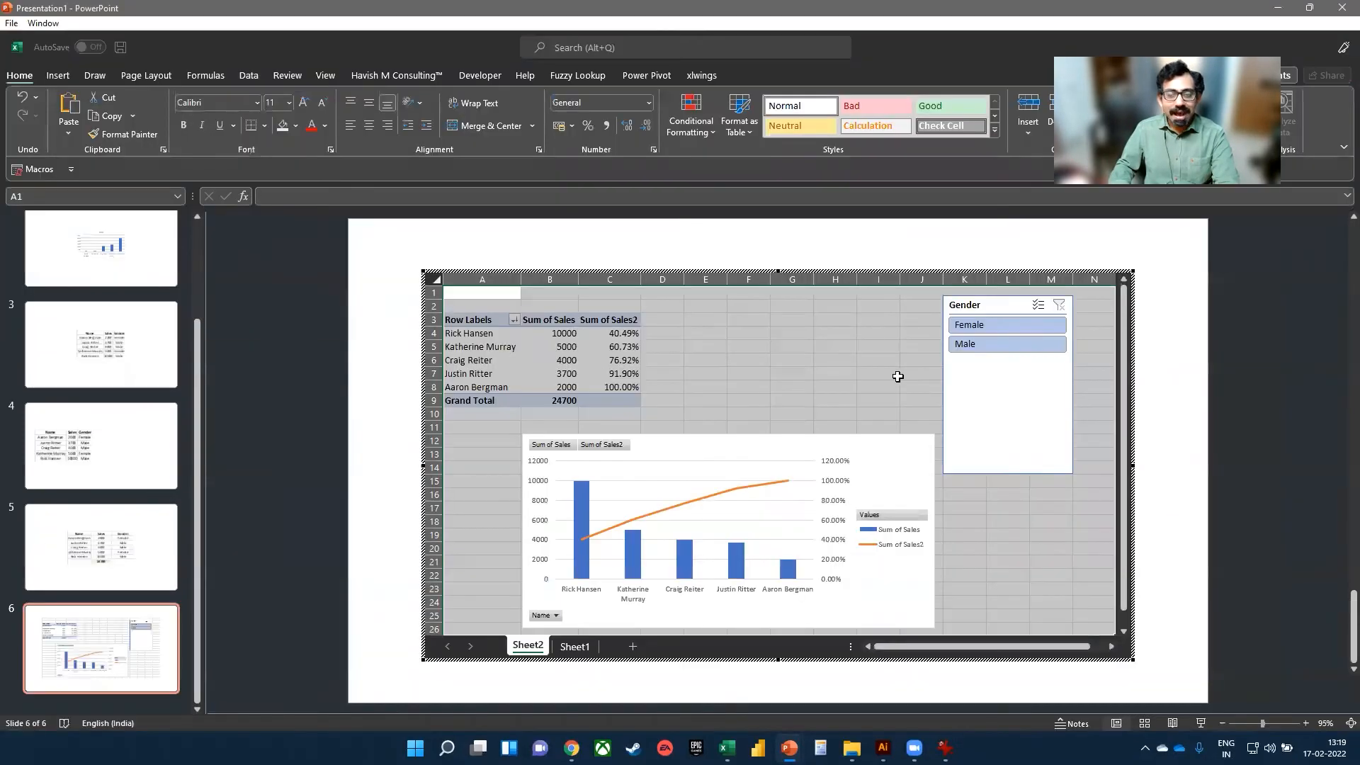
click(1020, 347)
click(1012, 324)
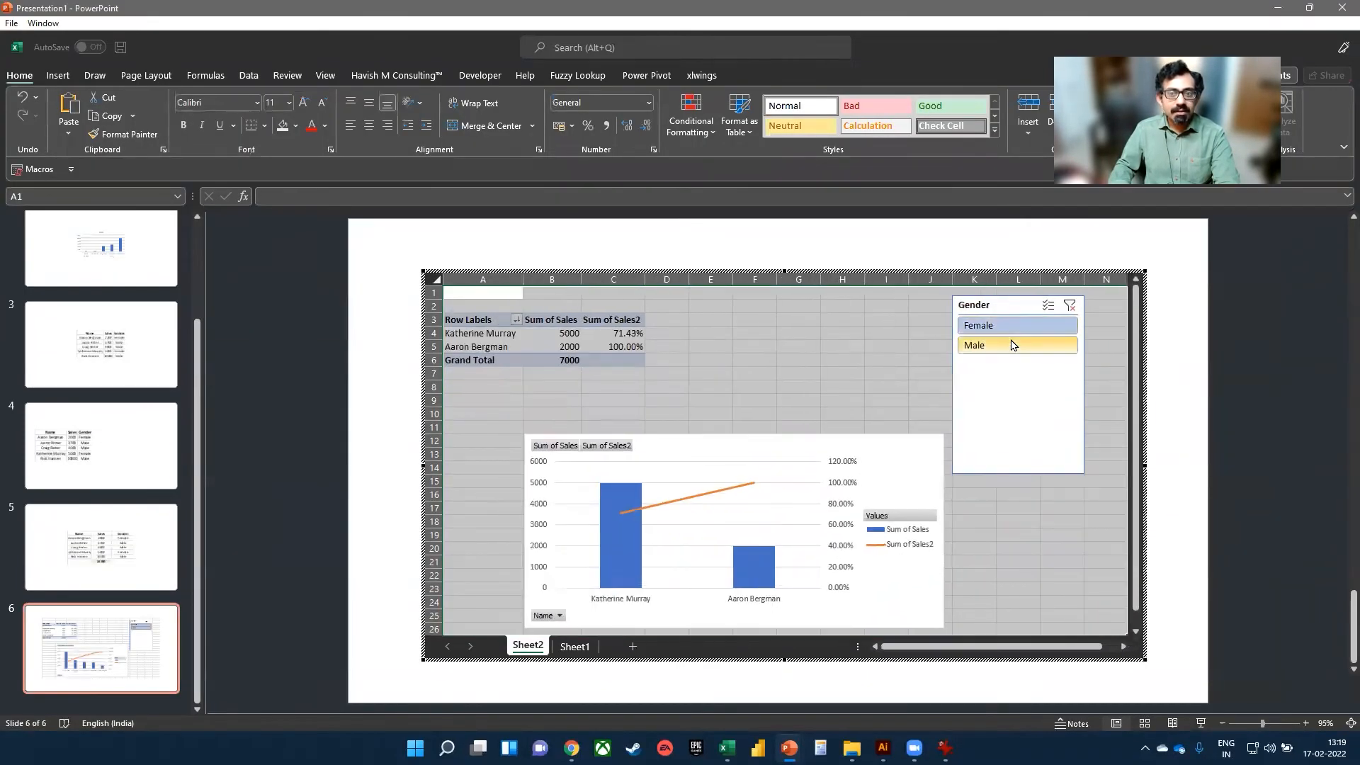
click(1017, 345)
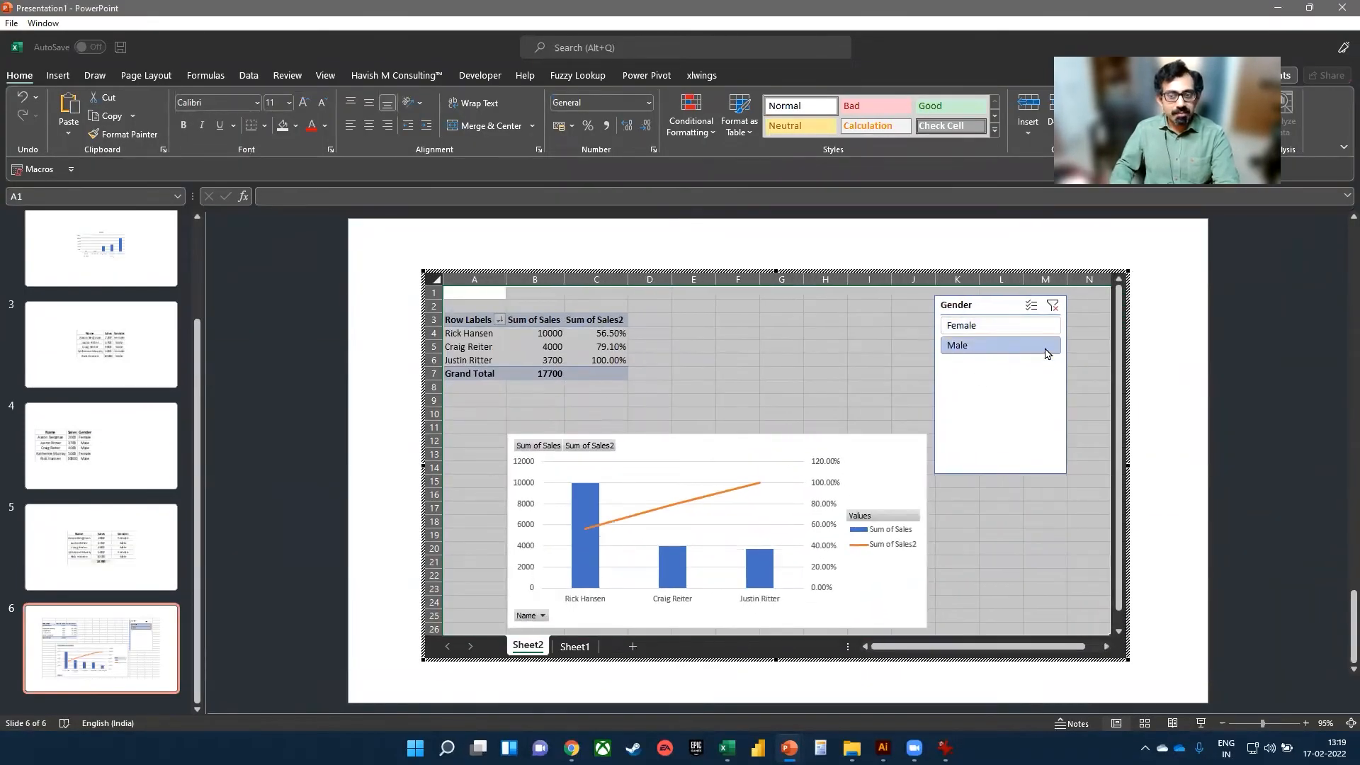
click(1052, 306)
click(315, 344)
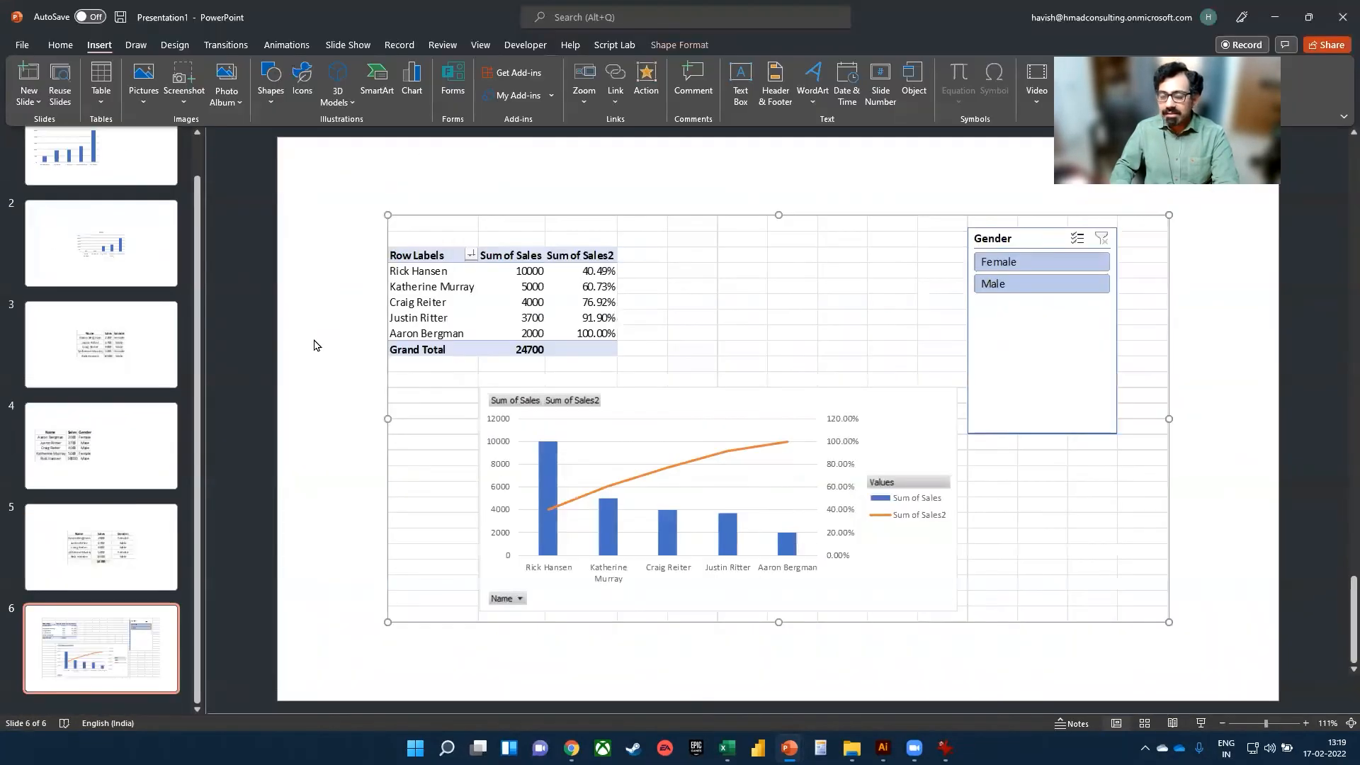
Step: Move the embedded worksheet object to the slide's upper-left corner, enlarge it to nearly fill the slide and nudge it slightly right
drag(603, 403, 487, 328)
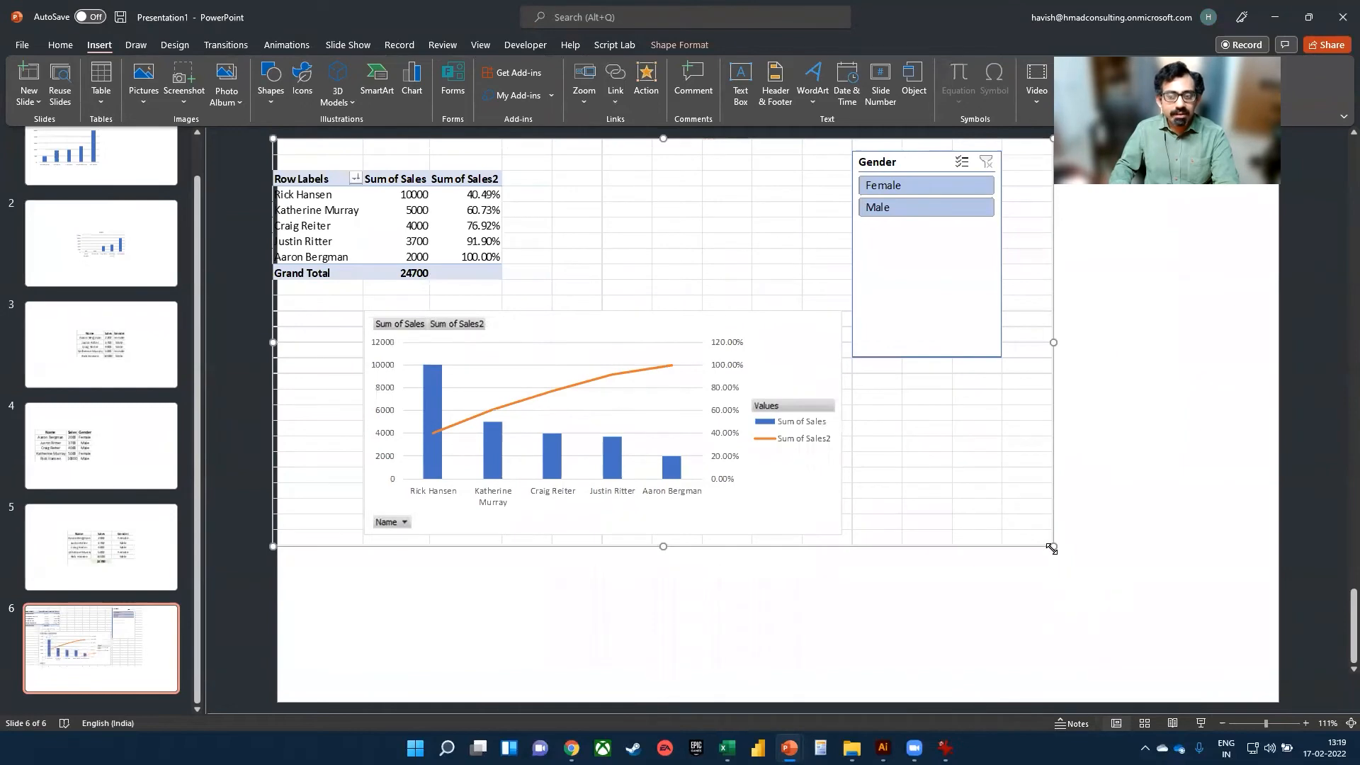
drag(1052, 547, 1238, 652)
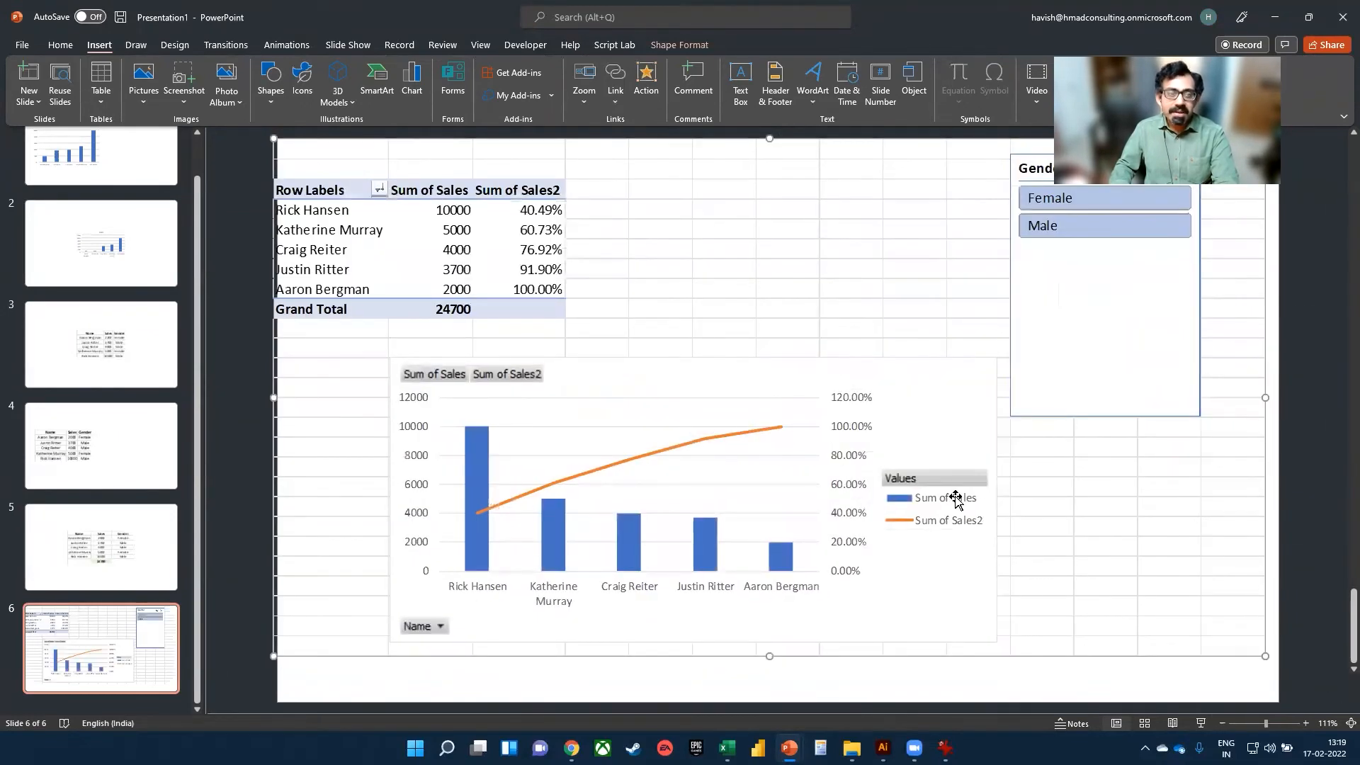
key(Right)
key(Right)
key(Right)
key(Right)
key(Right)
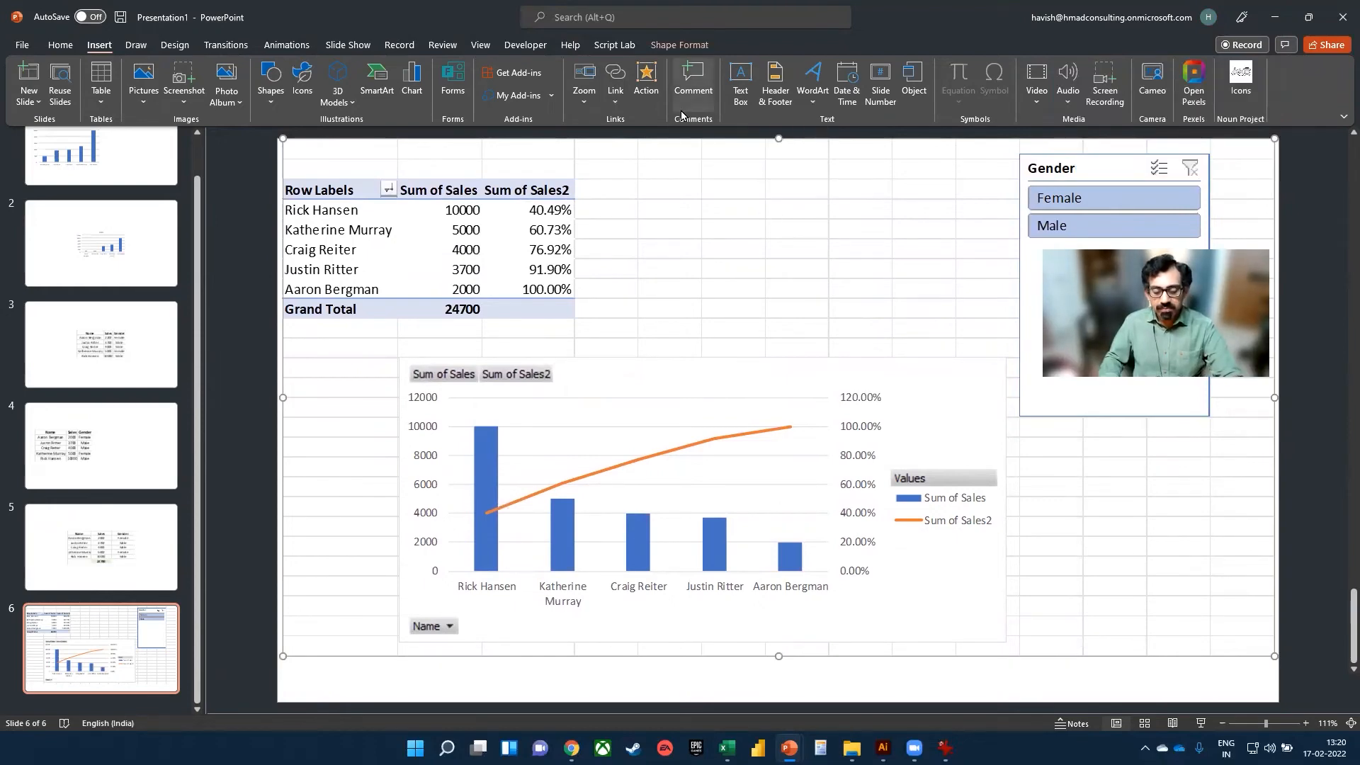
Step: Hide the ribbon and collapse the slide thumbnails to give the slide the full editing area
key(ctrl+shift+F1)
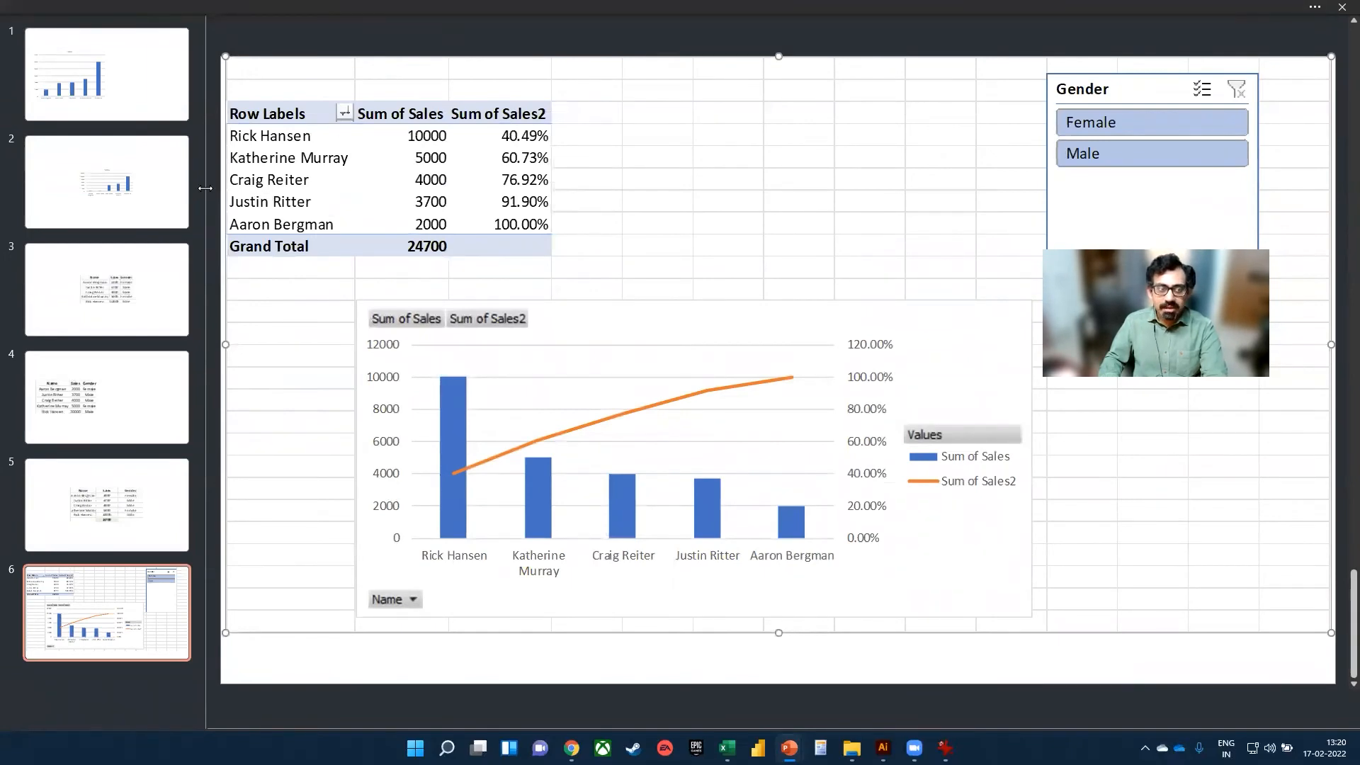
drag(205, 188, 4, 200)
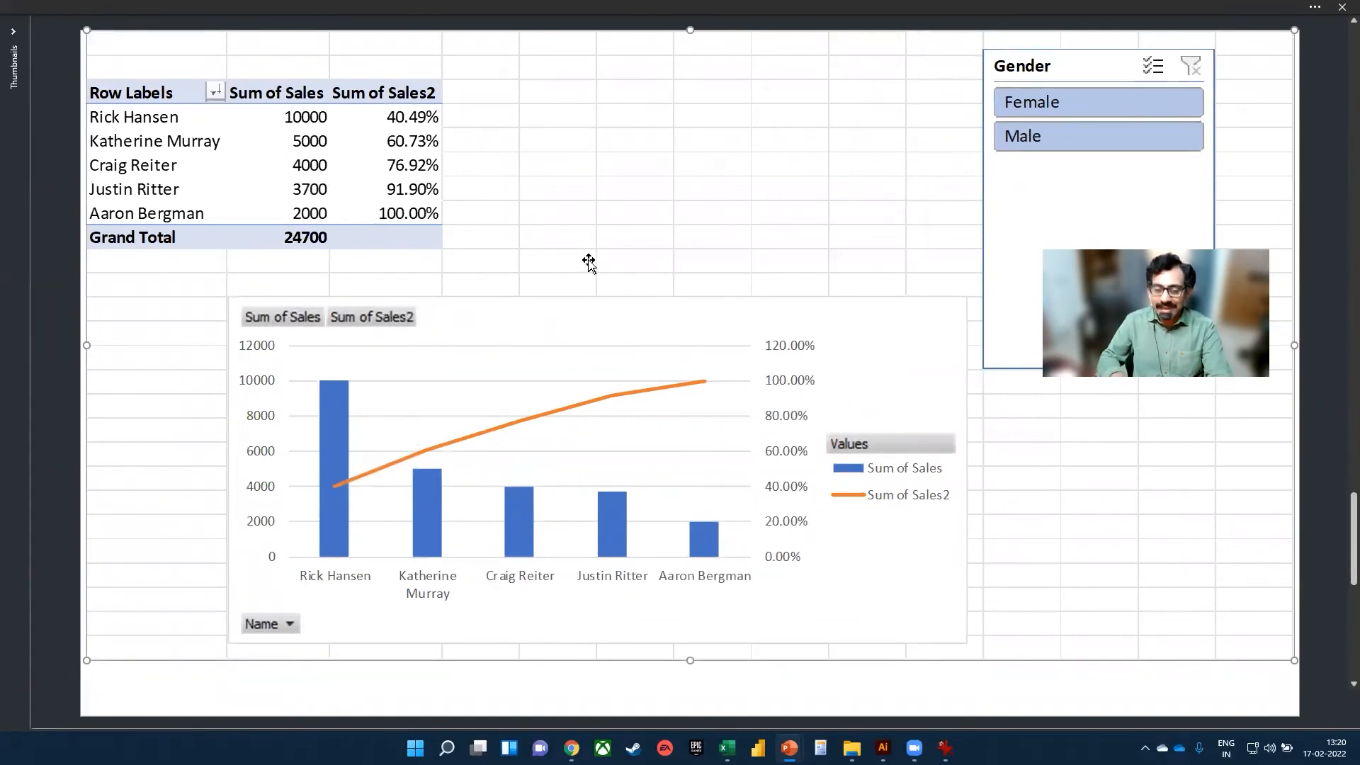
Step: Turn off Gridlines and Headings in the embedded worksheet, then leave editing and deselect the object
double_click(573, 234)
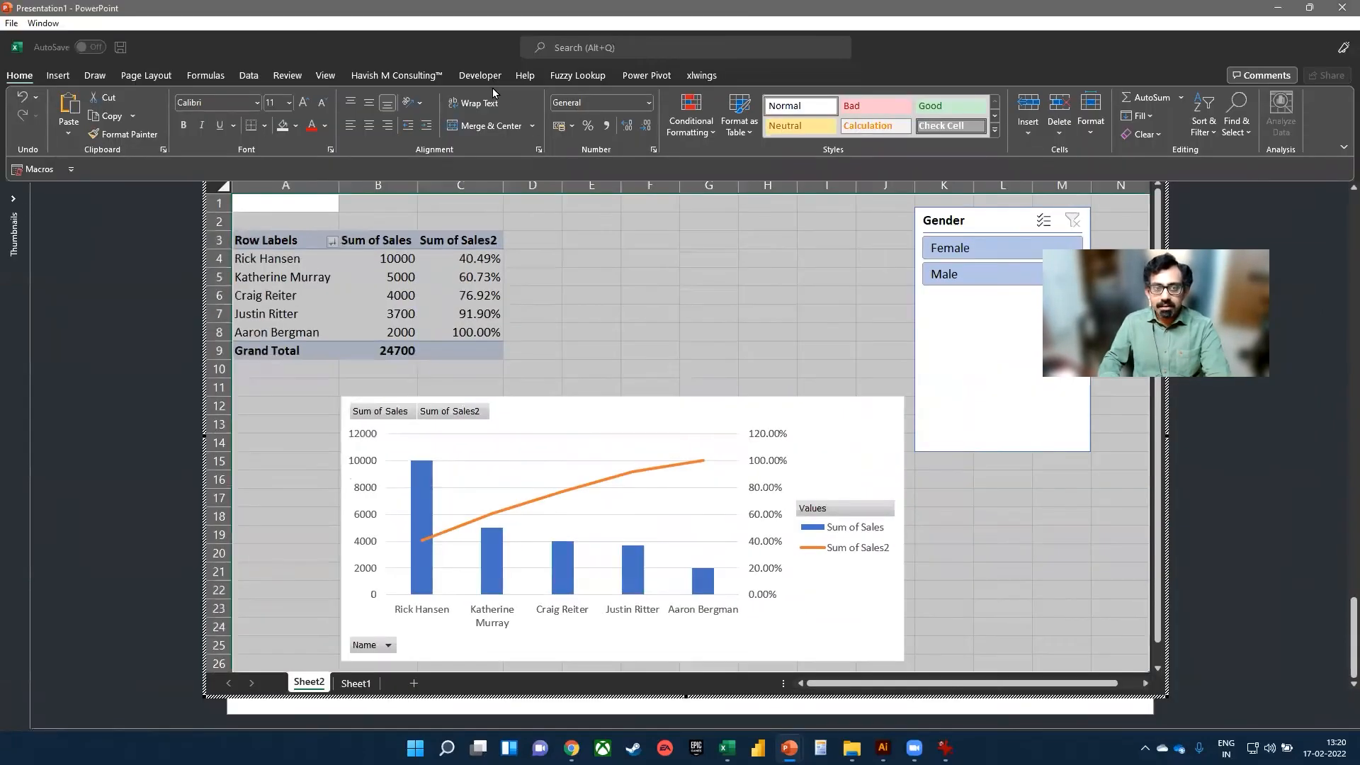
click(317, 79)
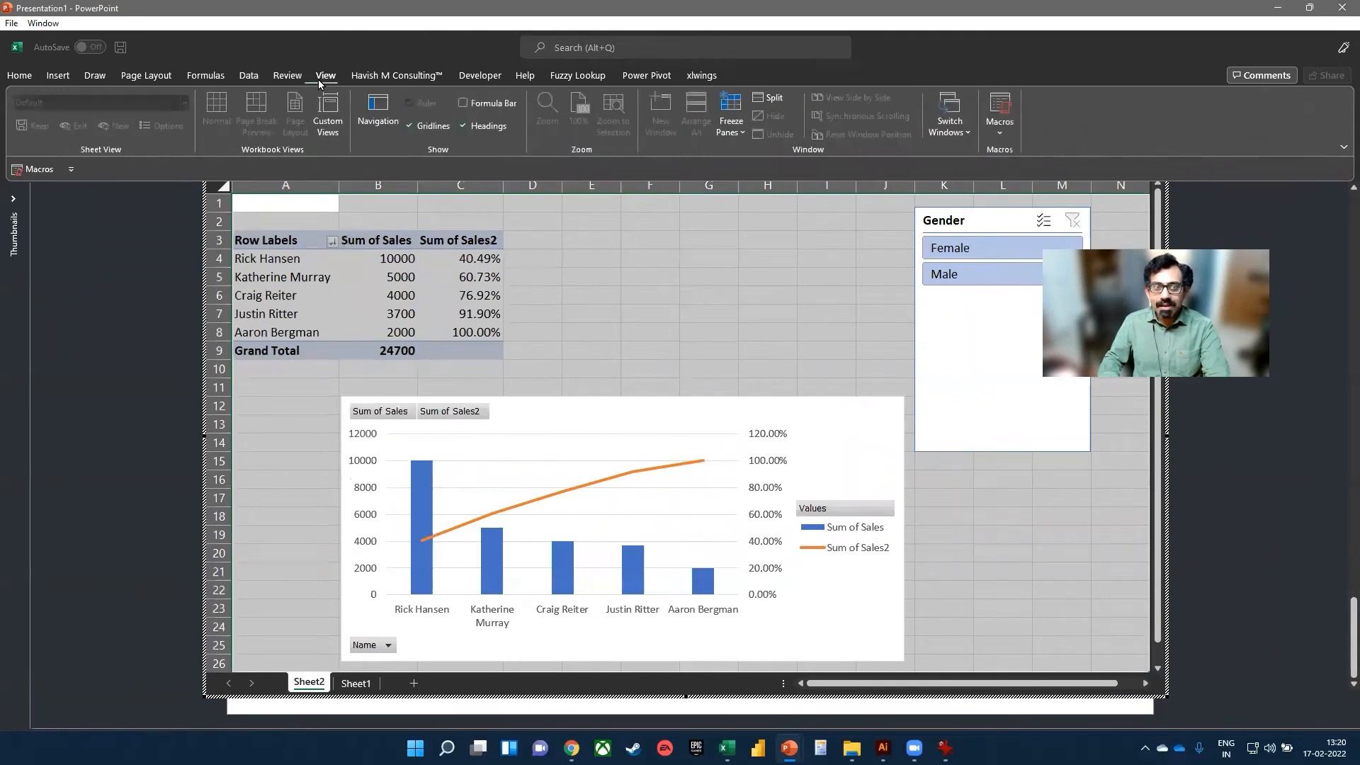
click(423, 126)
click(471, 127)
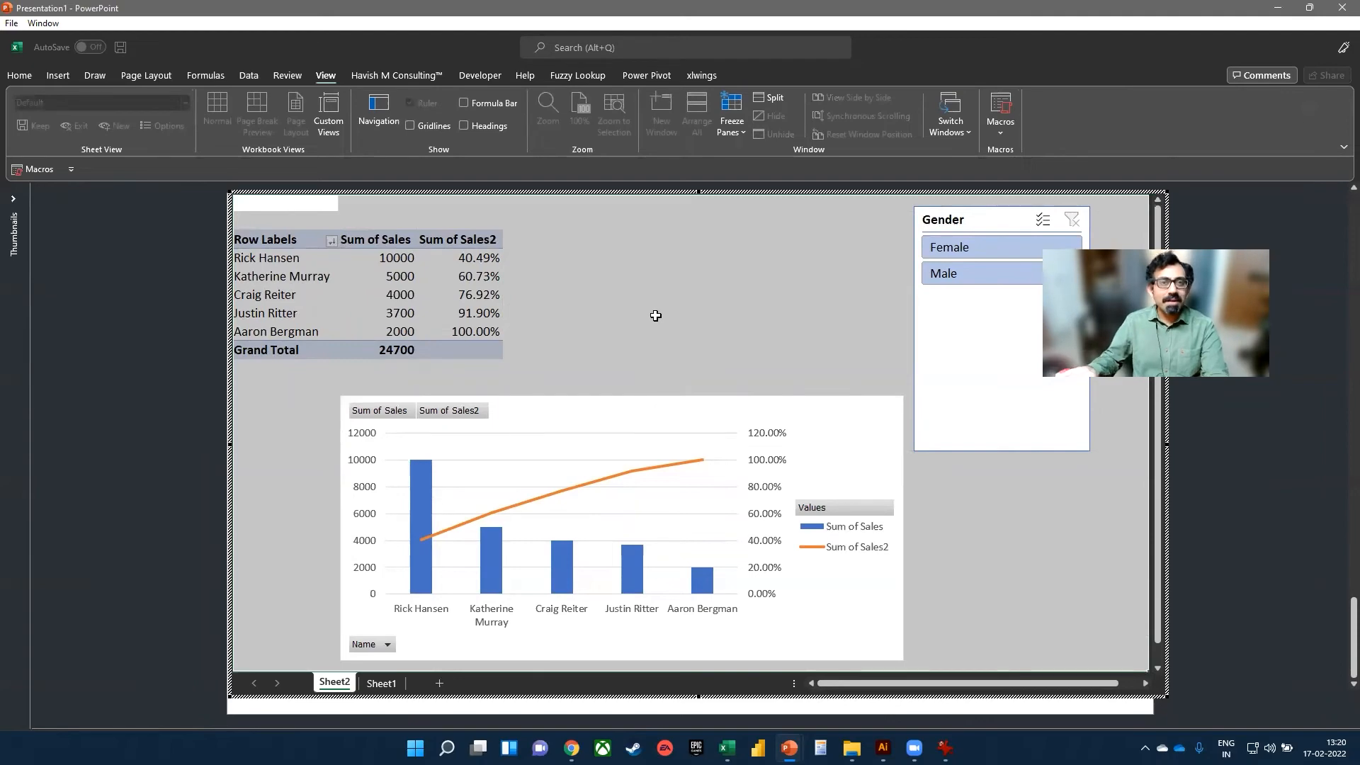
click(1196, 470)
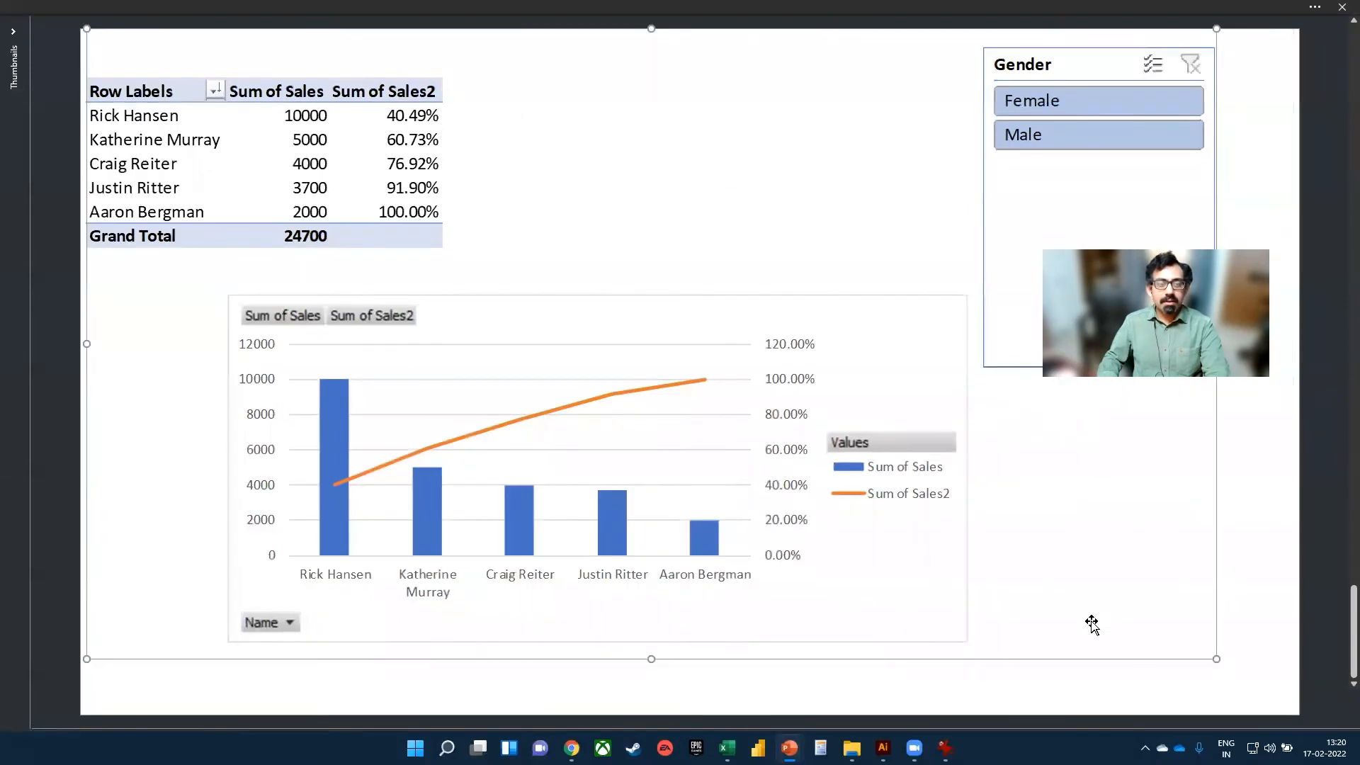
click(1164, 706)
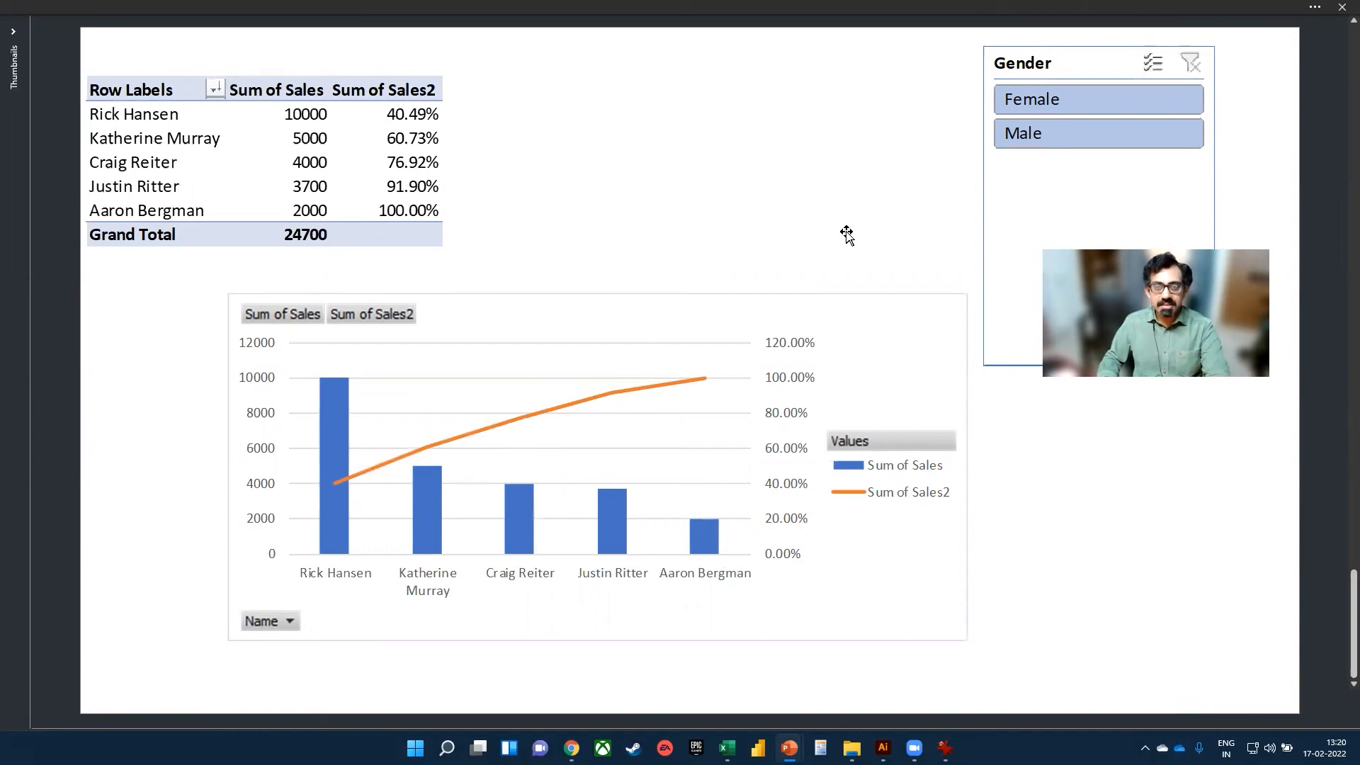
Step: Open the embedded worksheet on the slide for editing
click(684, 233)
double_click(684, 233)
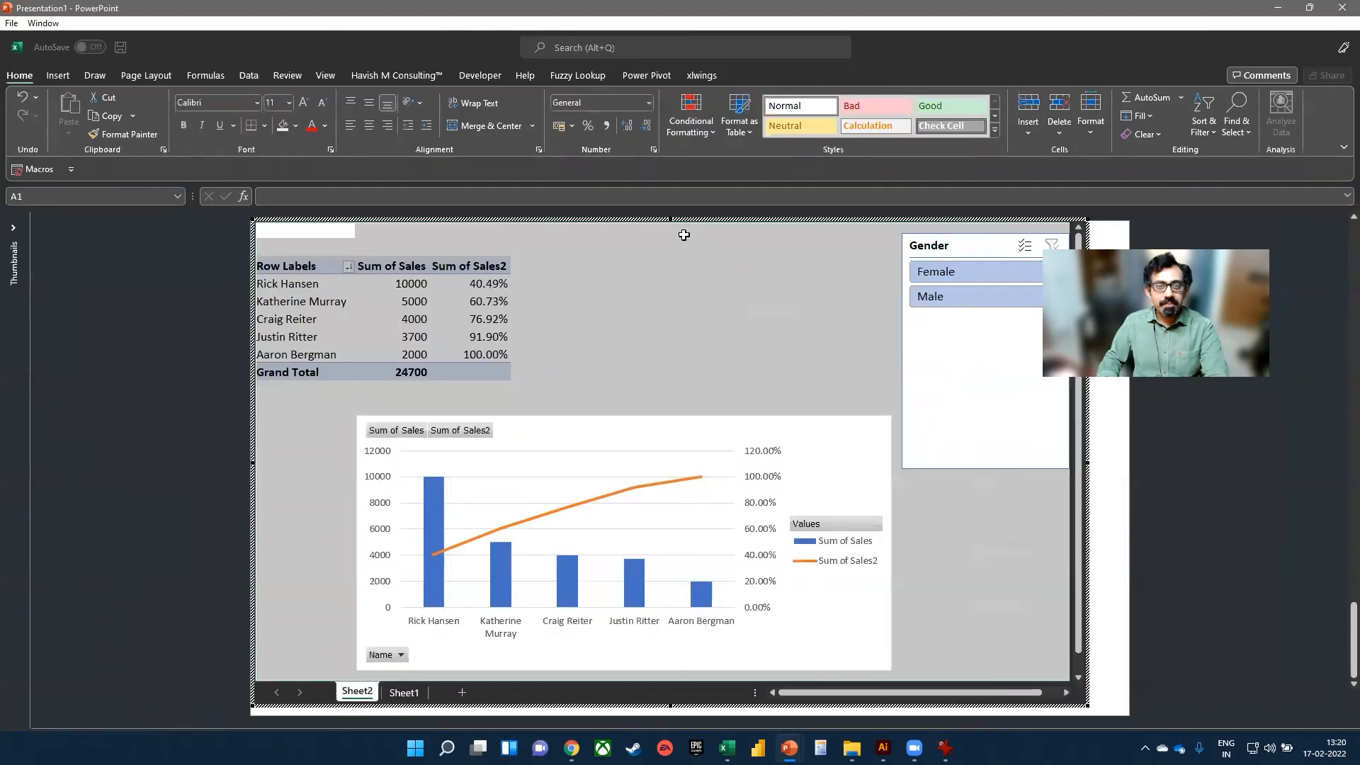